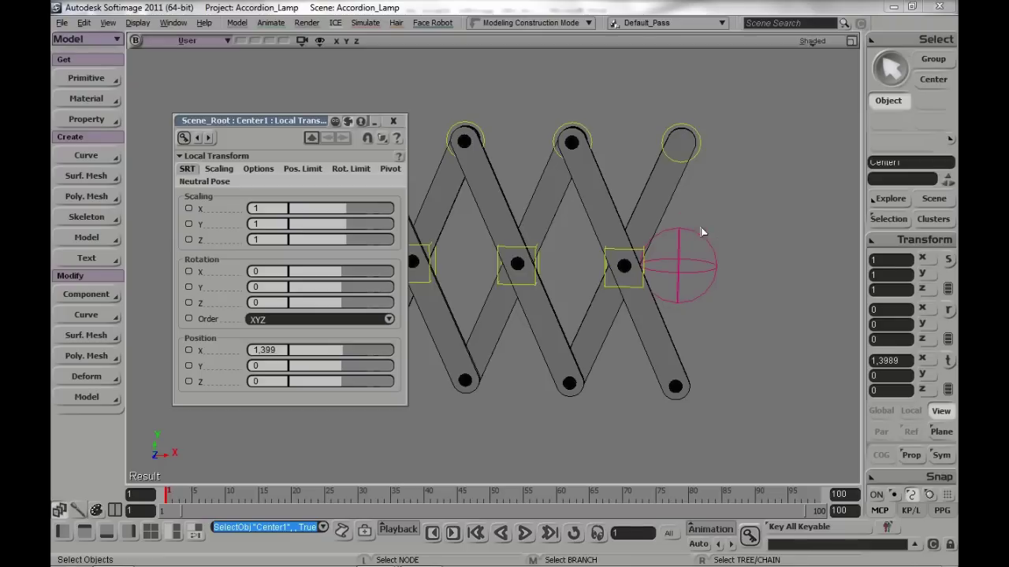
# Set the expression 1/8*End.kine.local.posx on Center1's local X position and apply it.
pyautogui.rightClick(193, 359)
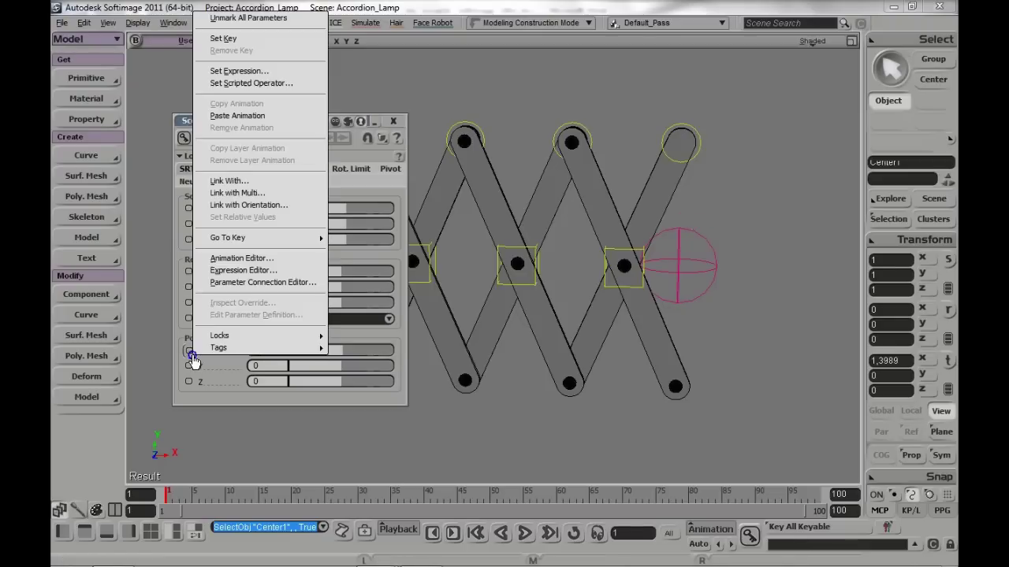
pyautogui.moveTo(219, 331)
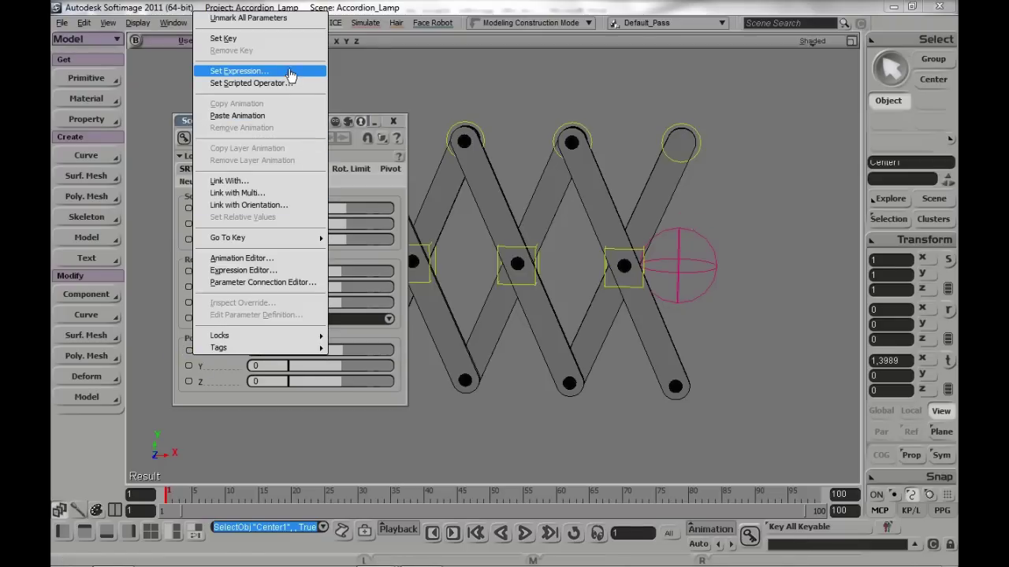
pyautogui.click(289, 72)
pyautogui.moveTo(289, 93); pyautogui.dragTo(359, 93)
pyautogui.moveTo(290, 276); pyautogui.dragTo(213, 276)
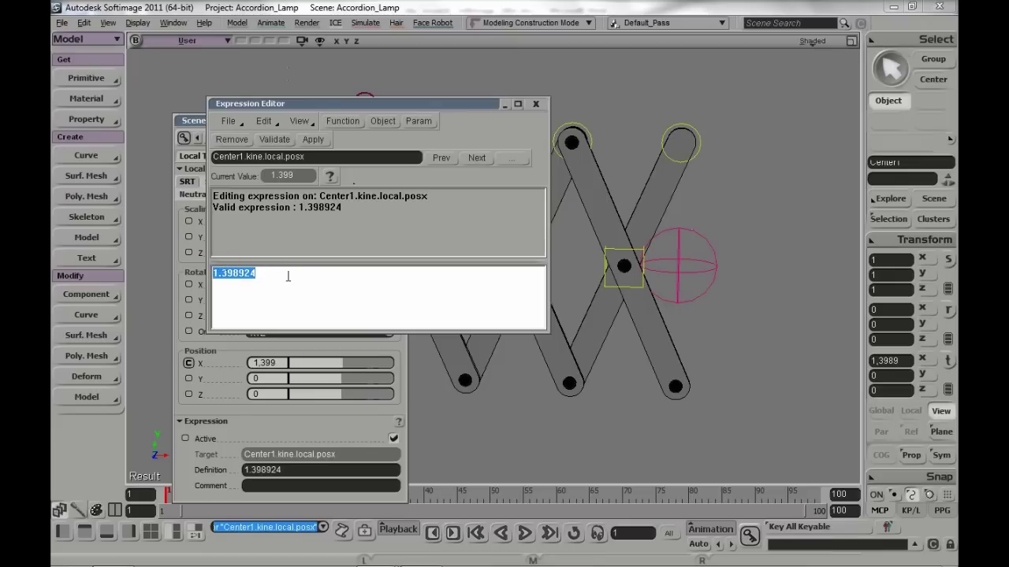
pyautogui.press('Delete')
pyautogui.write('1/8*End.kine.local.posx')
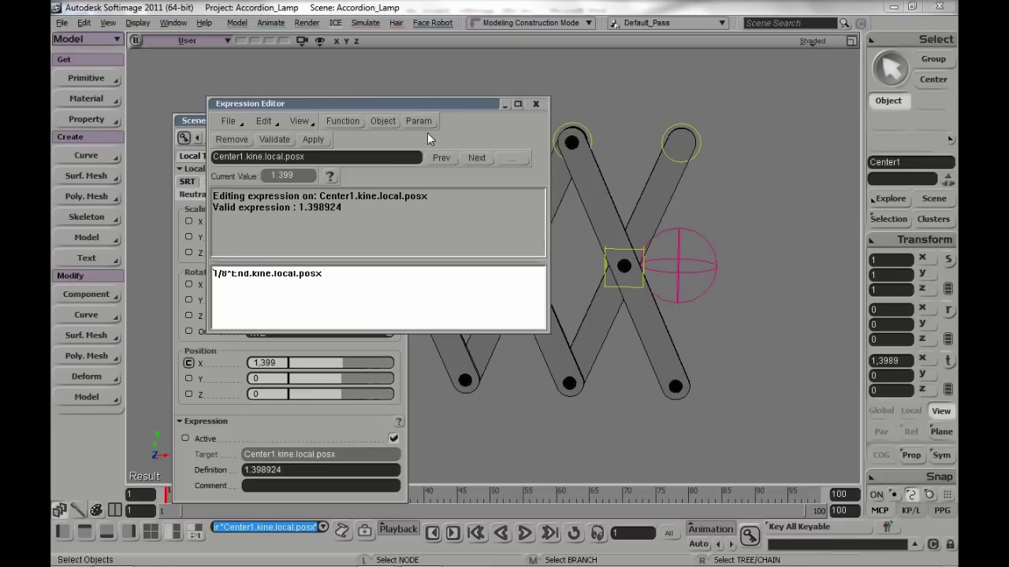
pyautogui.click(314, 139)
pyautogui.click(535, 104)
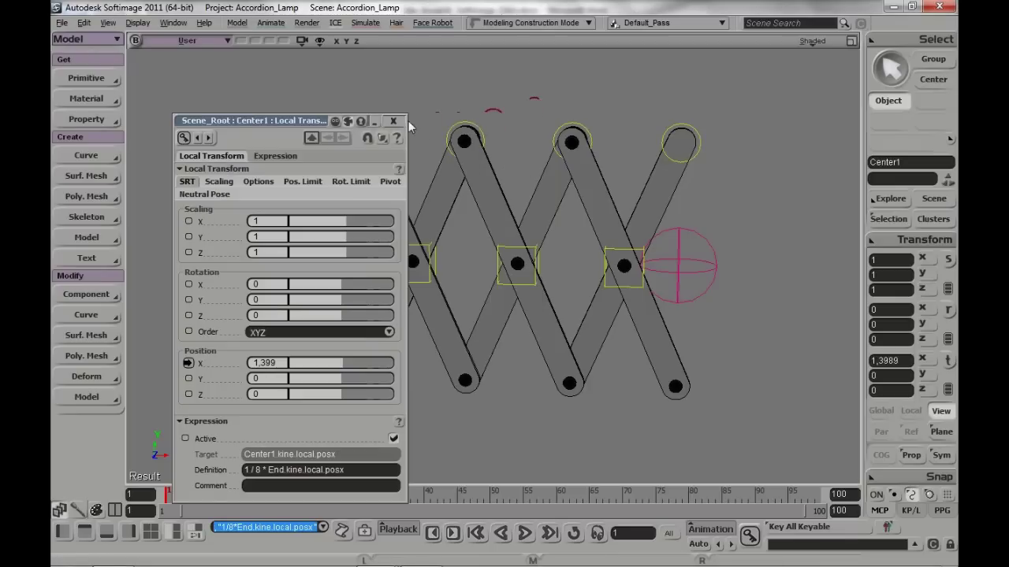
pyautogui.click(400, 120)
# Drive Center2's local X position with the applied expression 3/8*End.kine.local.posx.
pyautogui.click(435, 265)
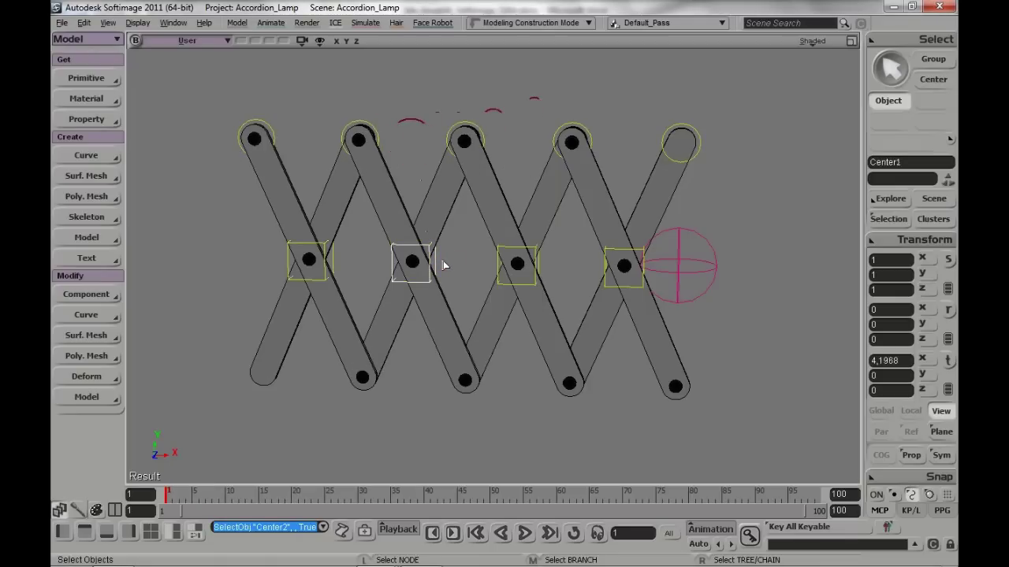
pyautogui.click(889, 219)
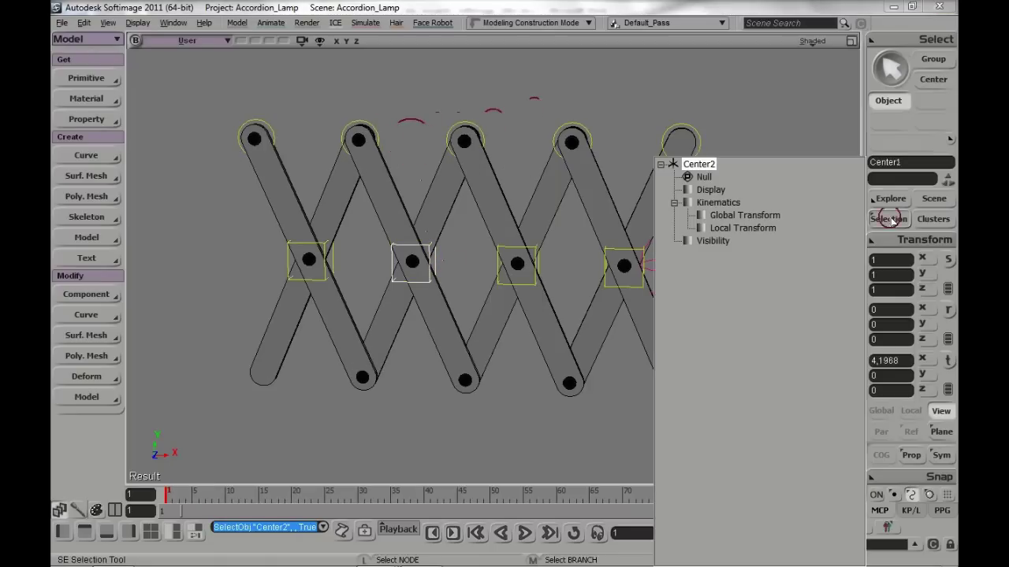
pyautogui.click(740, 228)
pyautogui.rightClick(186, 352)
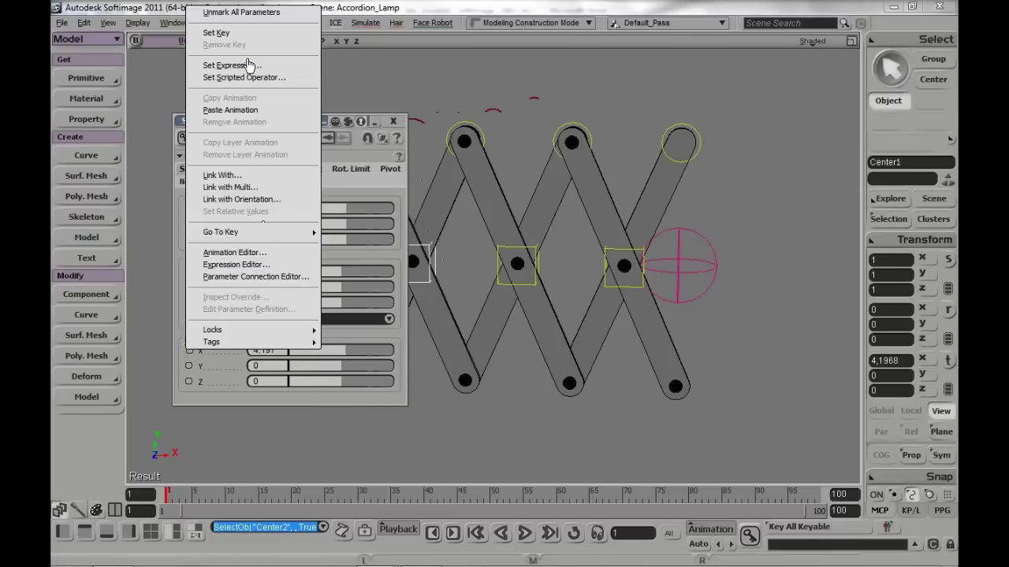
pyautogui.click(248, 65)
pyautogui.moveTo(279, 276); pyautogui.dragTo(220, 275)
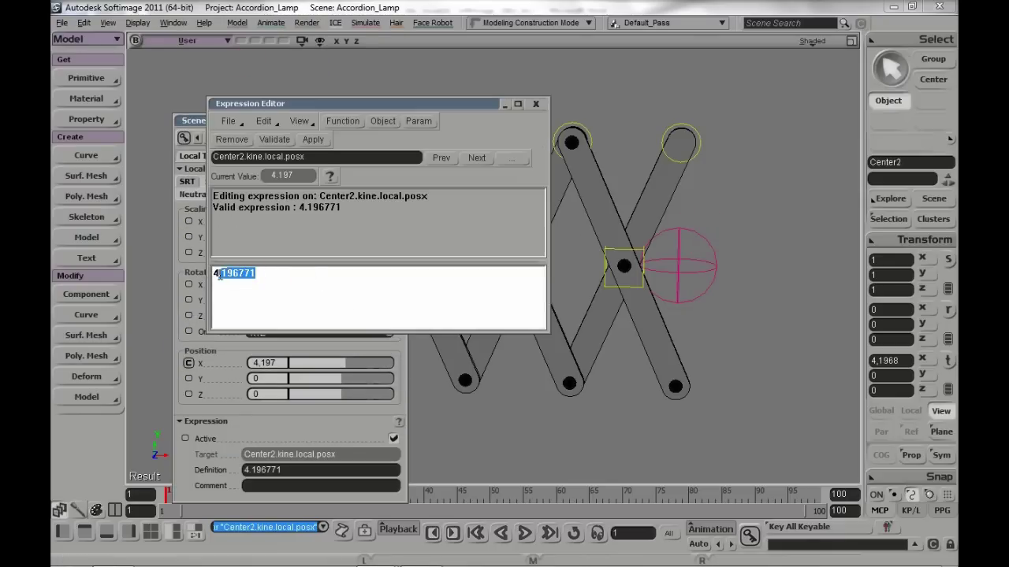
pyautogui.write('1/8*End.kine.local.posx')
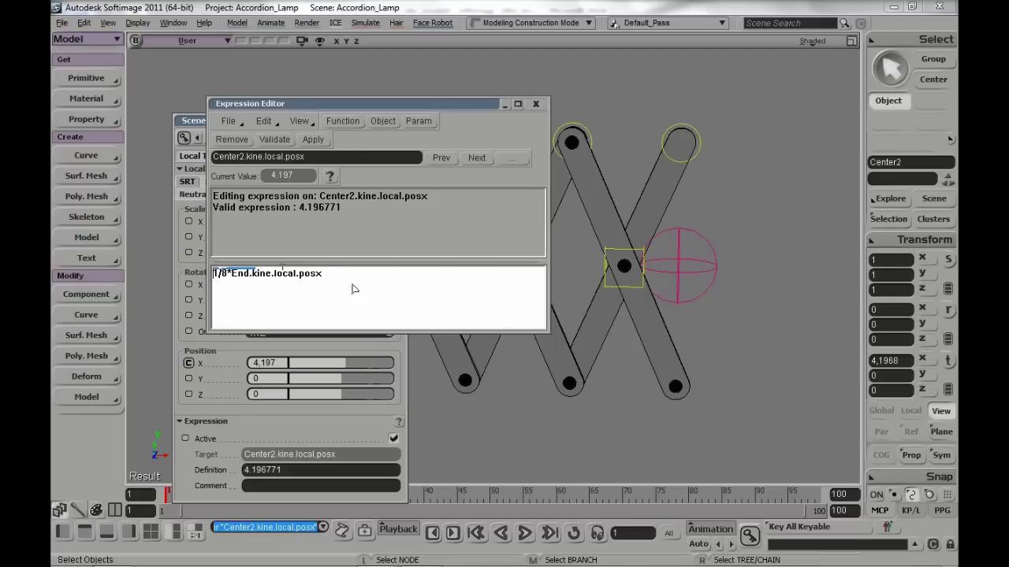
pyautogui.click(313, 139)
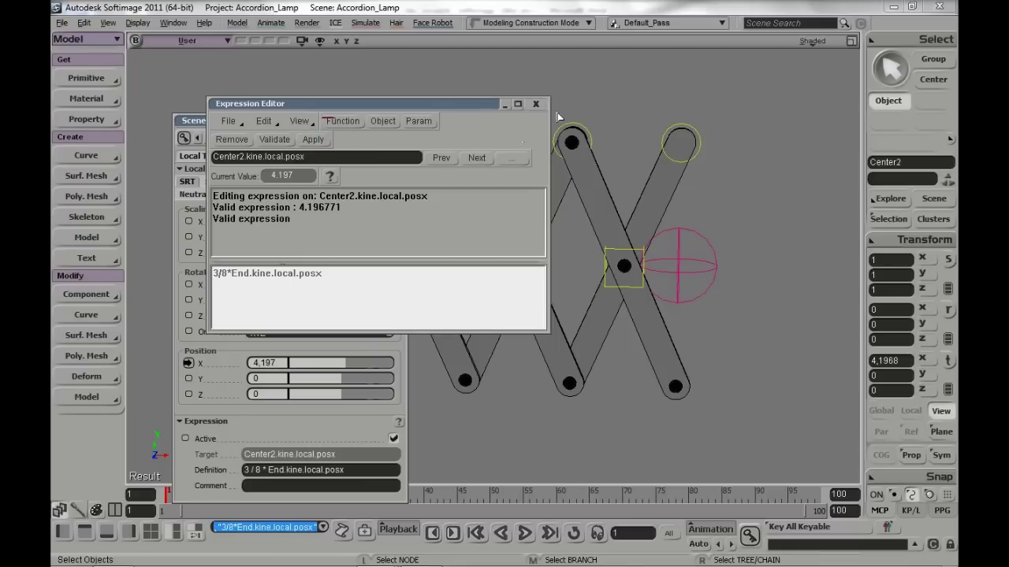
pyautogui.click(535, 103)
pyautogui.click(393, 120)
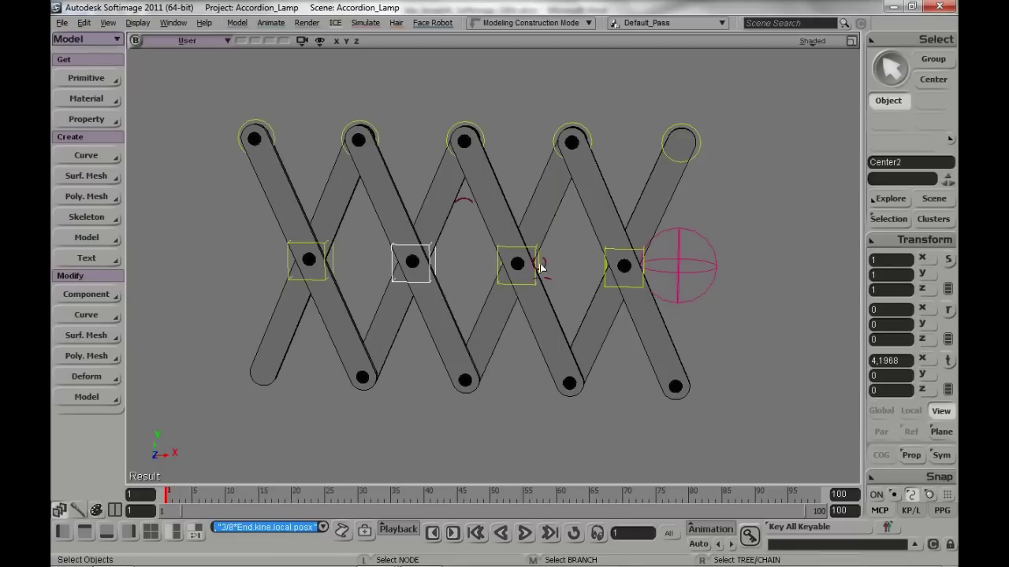
# Apply the expression 5/8*End.kine.local.posx to Center3's local X position.
pyautogui.click(538, 263)
pyautogui.click(889, 219)
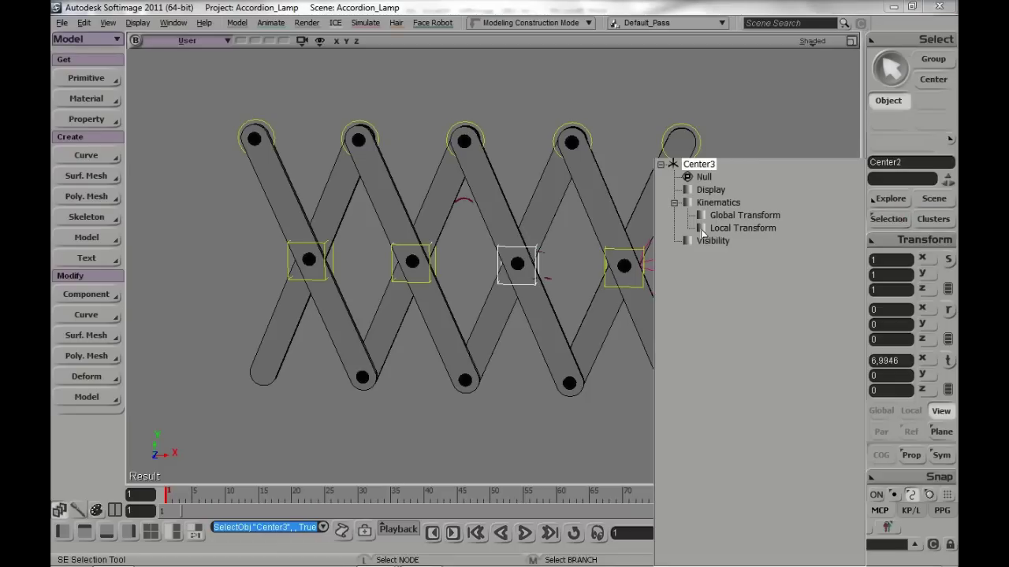
pyautogui.click(702, 231)
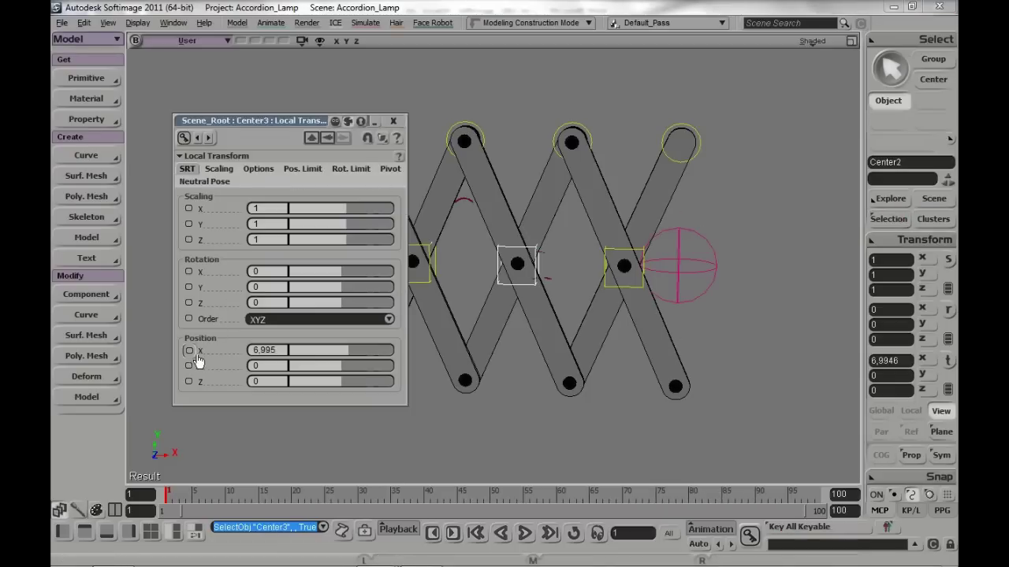
pyautogui.click(189, 352)
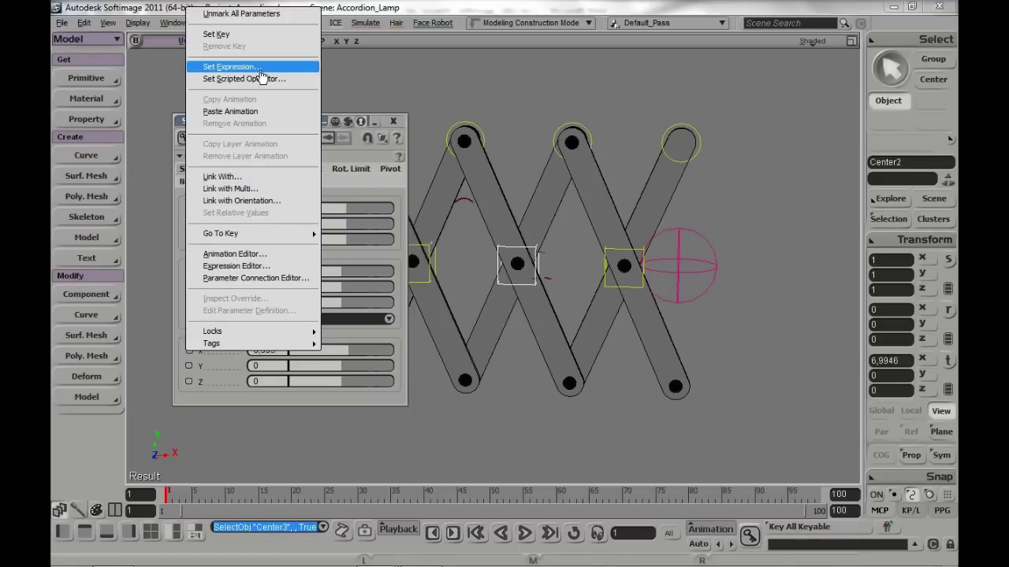
pyautogui.click(259, 71)
pyautogui.click(234, 274)
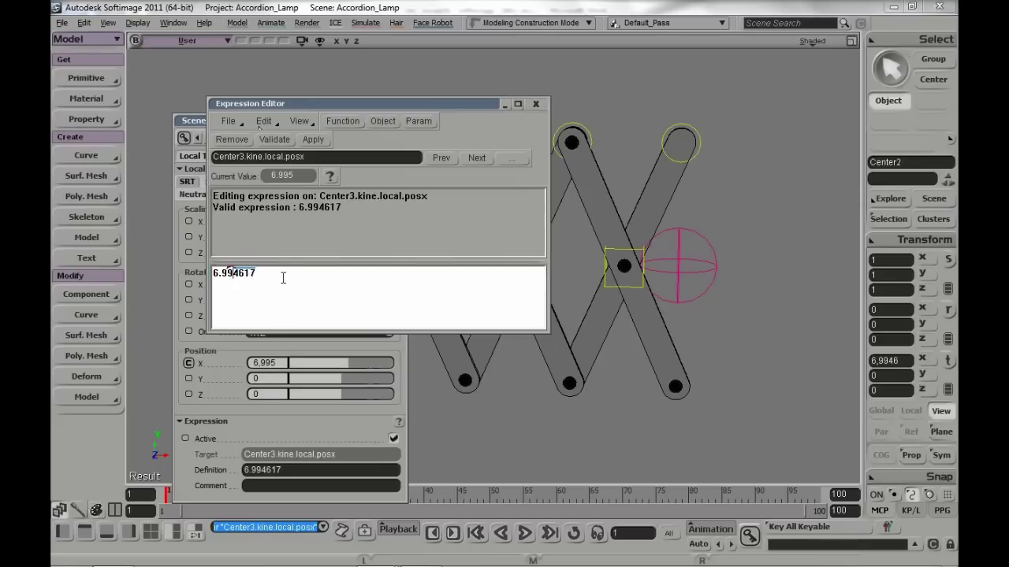
pyautogui.moveTo(282, 277); pyautogui.dragTo(213, 273)
pyautogui.write('1/8*End.kine.local.posx')
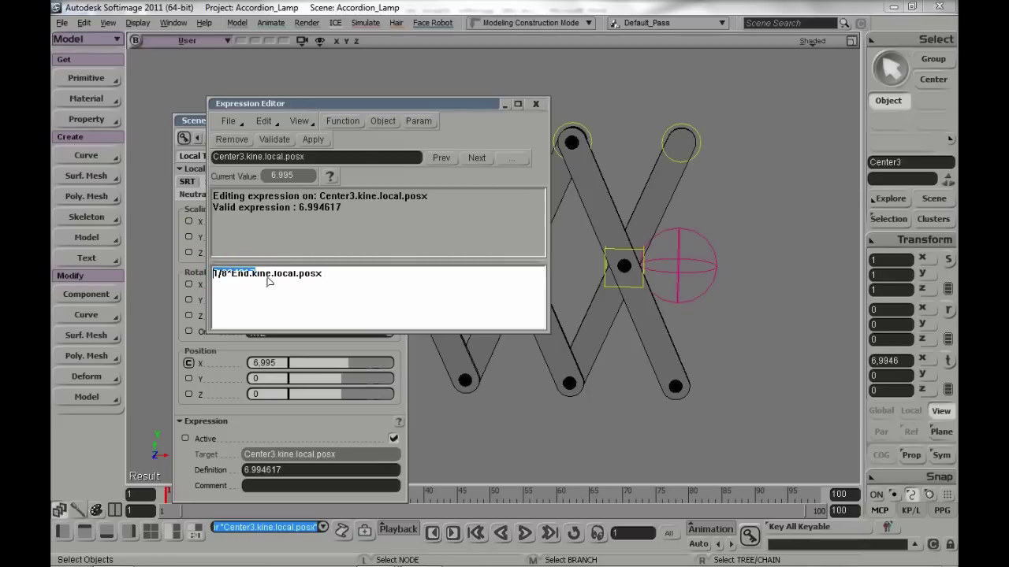
pyautogui.press('BackSpace')
pyautogui.write('5')
pyautogui.click(311, 139)
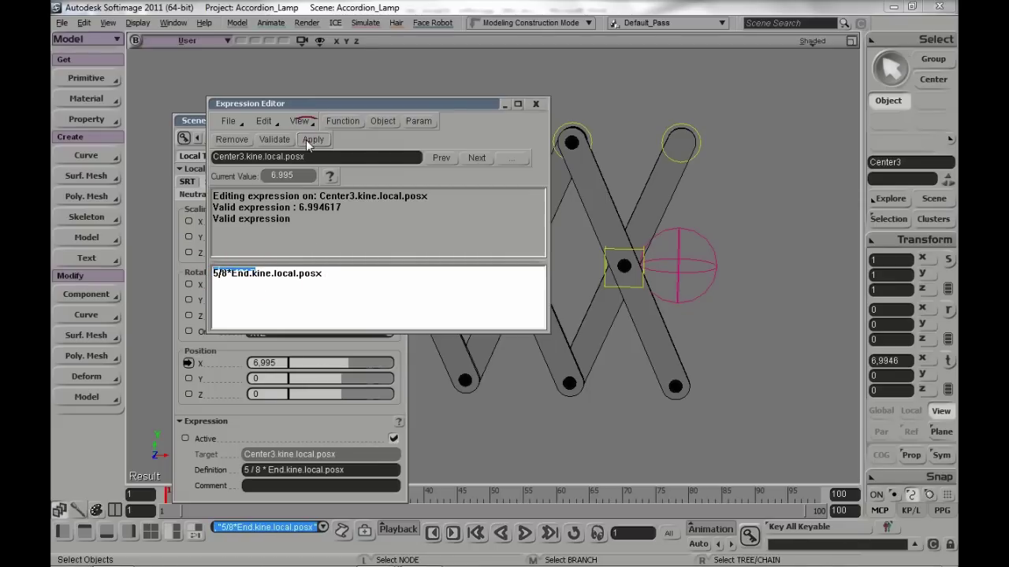
pyautogui.click(534, 104)
# Apply the expression 7/8*End.kine.local.posx to the local X position of Center4.
pyautogui.click(607, 272)
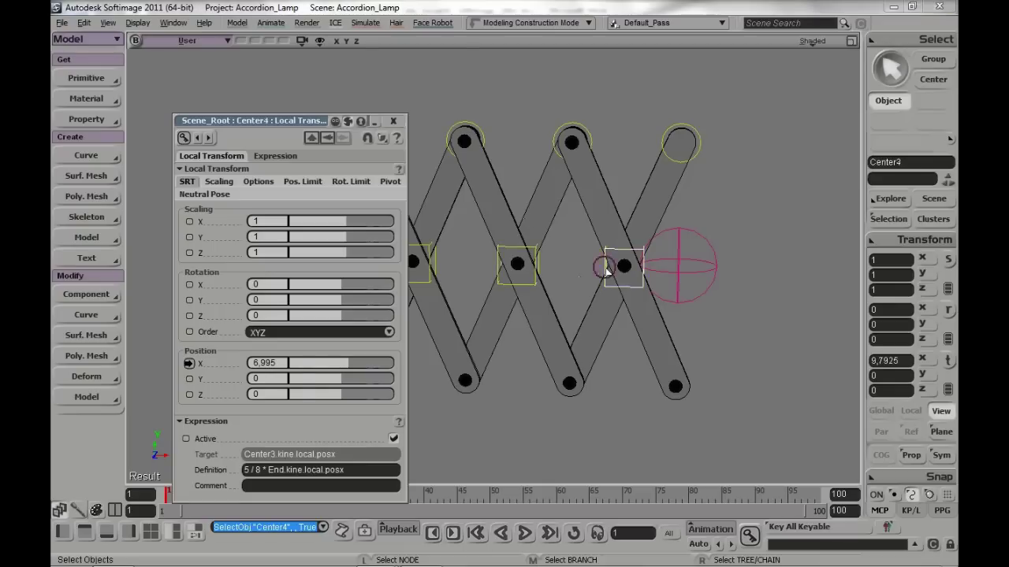
pyautogui.rightClick(185, 349)
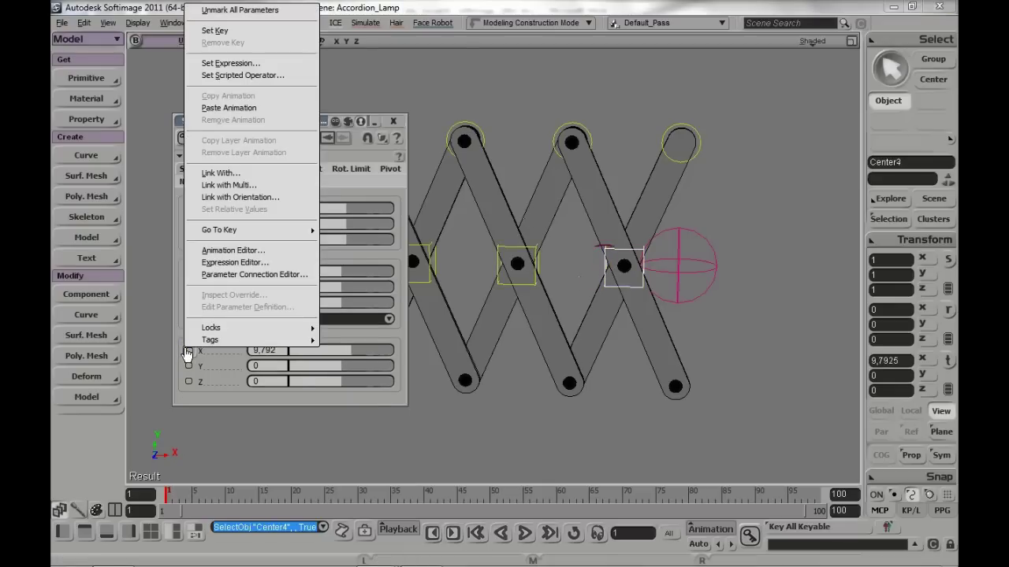
pyautogui.click(267, 63)
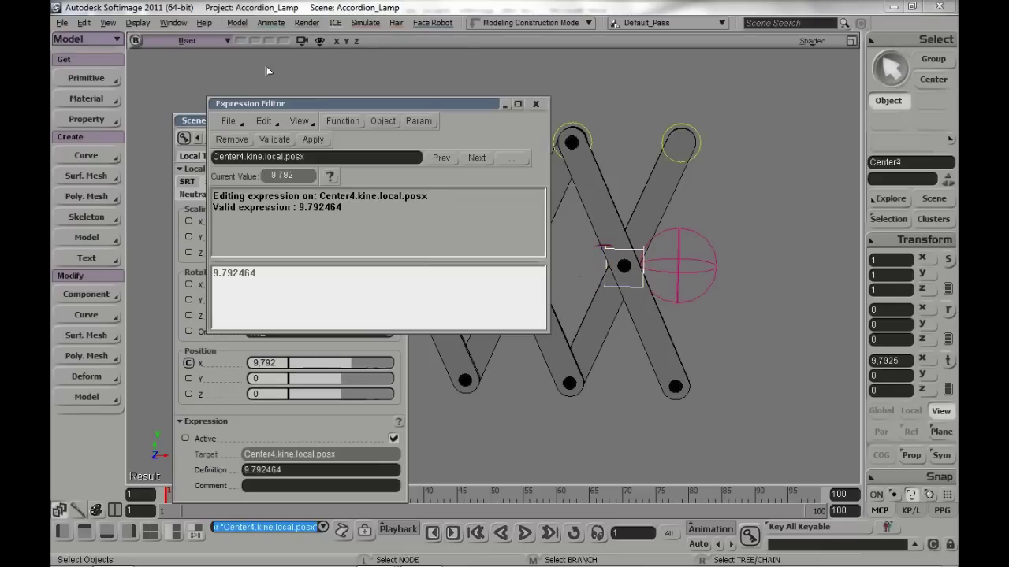
pyautogui.hotkey('shift', 'Left')
pyautogui.hotkey('shift', 'Left')
pyautogui.hotkey('shift', 'Left')
pyautogui.hotkey('shift', 'Left')
pyautogui.hotkey('shift', 'Left')
pyautogui.hotkey('shift', 'Left')
pyautogui.hotkey('shift', 'Left')
pyautogui.hotkey('shift', 'Left')
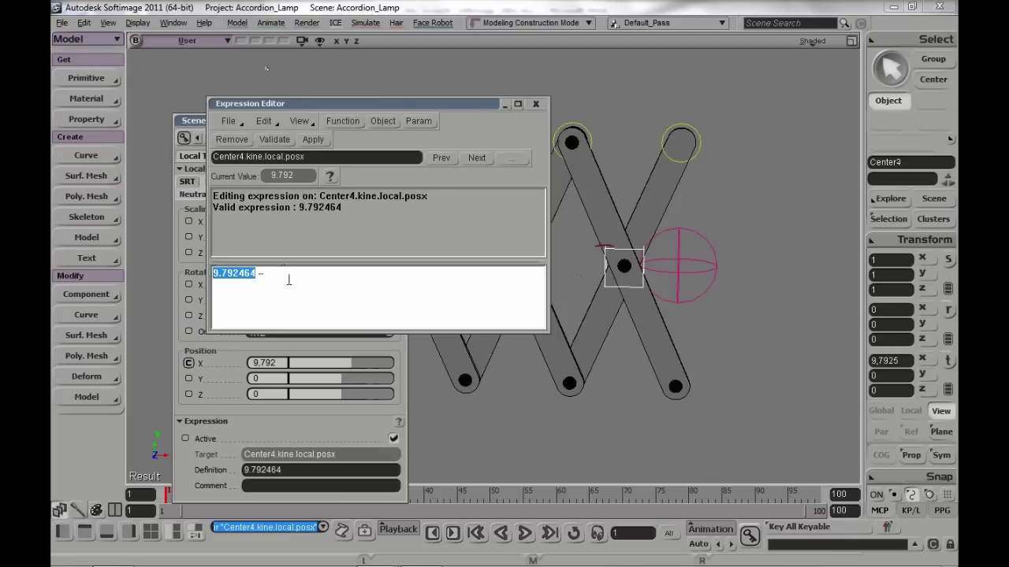
pyautogui.write('1/8*End.kine.local.posx')
pyautogui.press('Delete')
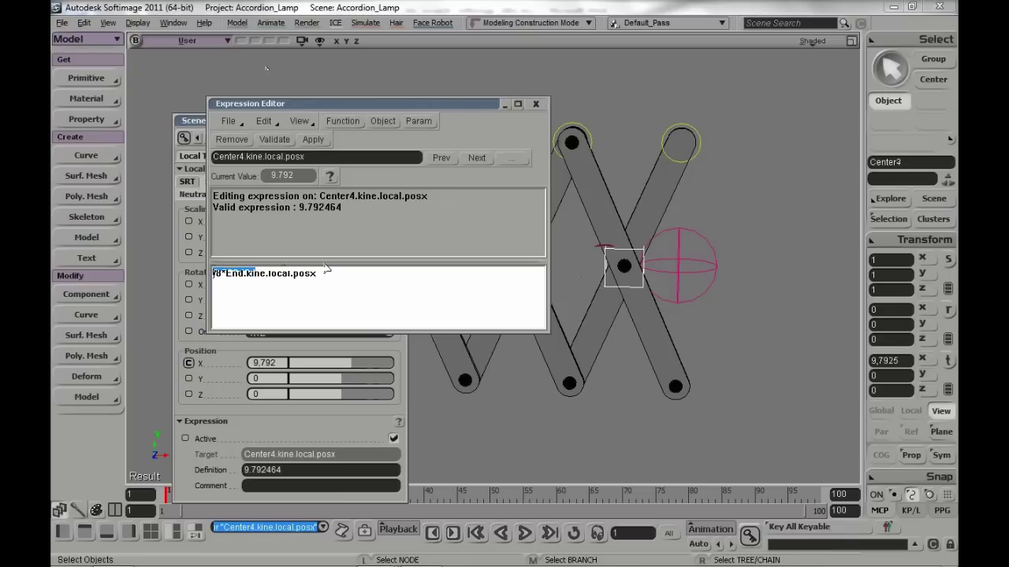
pyautogui.write('7')
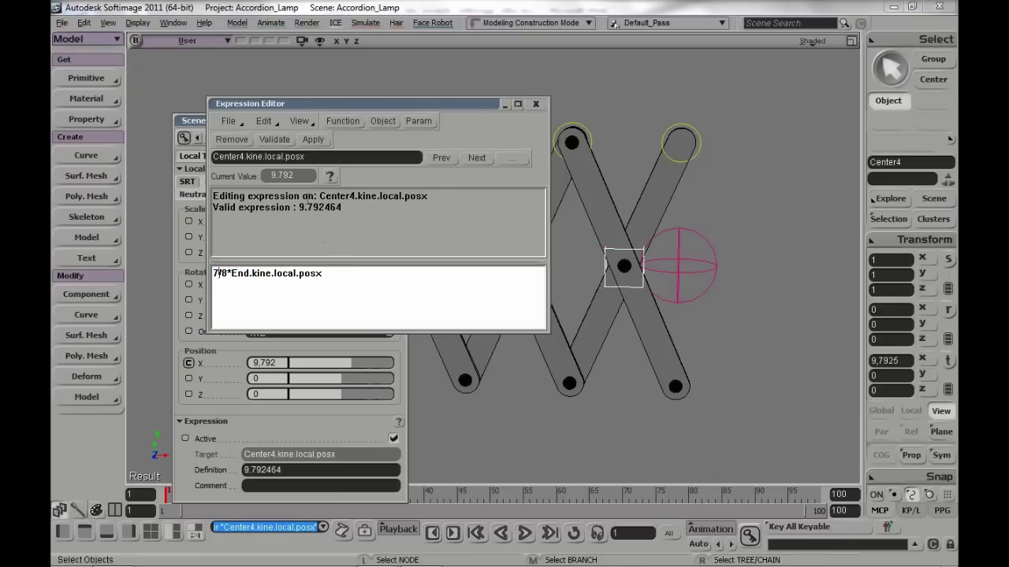
pyautogui.click(320, 143)
pyautogui.click(535, 104)
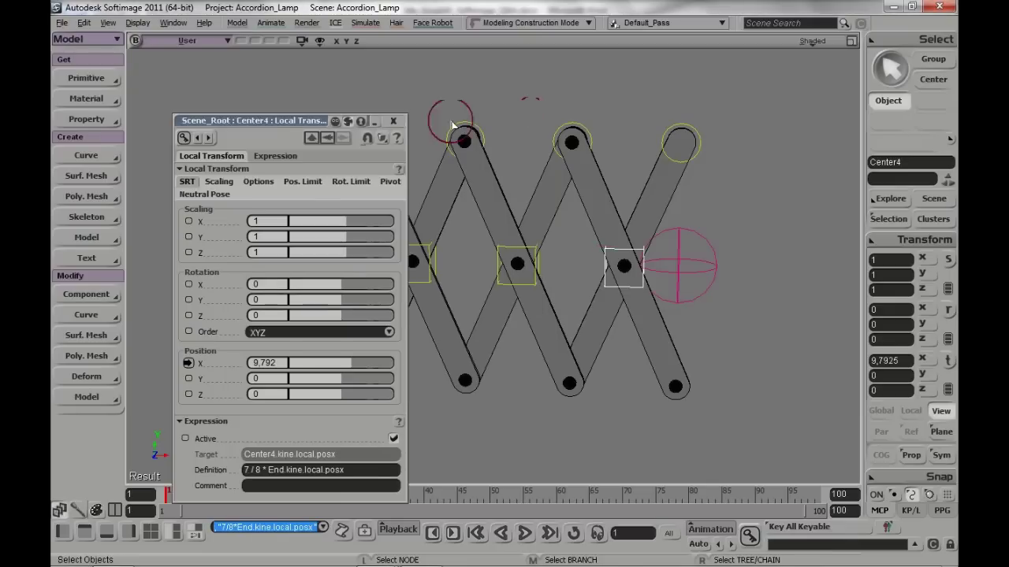
pyautogui.click(397, 120)
# Test the rig by moving the End control along its local X axis, undo the move and deselect everything.
pyautogui.click(717, 273)
pyautogui.press('v')
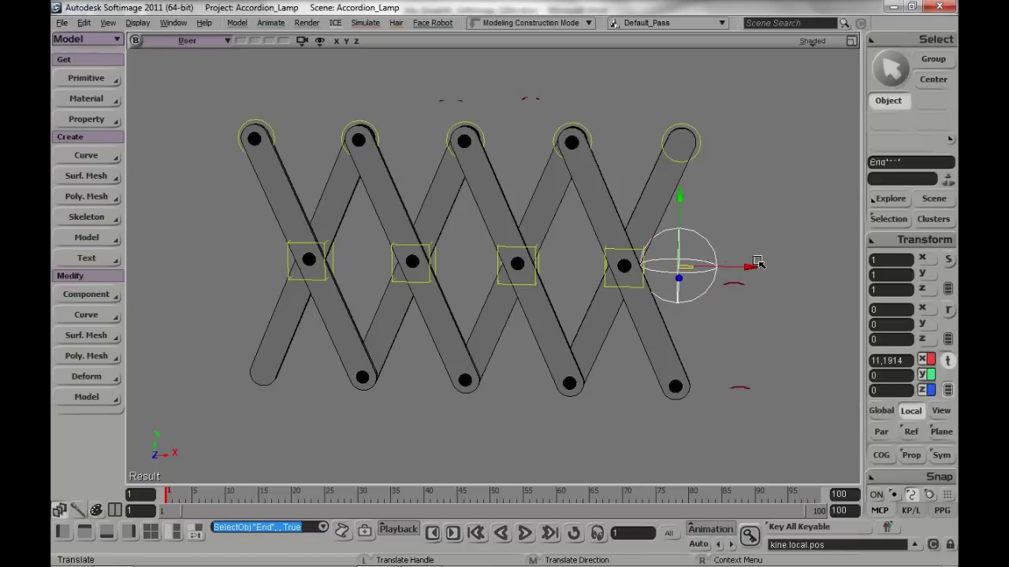
pyautogui.moveTo(684, 273); pyautogui.dragTo(821, 285)
pyautogui.hotkey('ctrl', 'z')
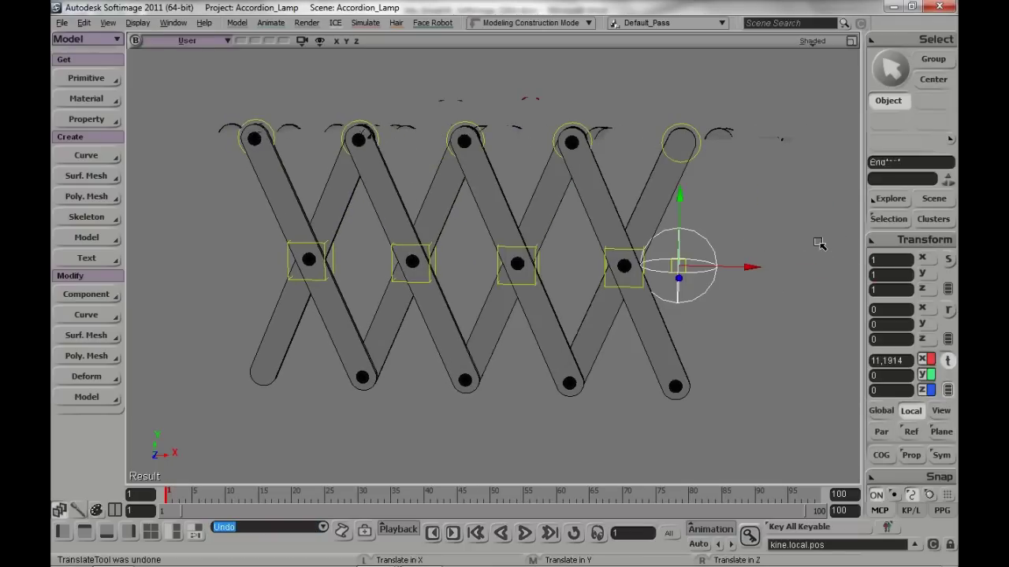
pyautogui.press('space')
pyautogui.moveTo(770, 226); pyautogui.dragTo(783, 253)
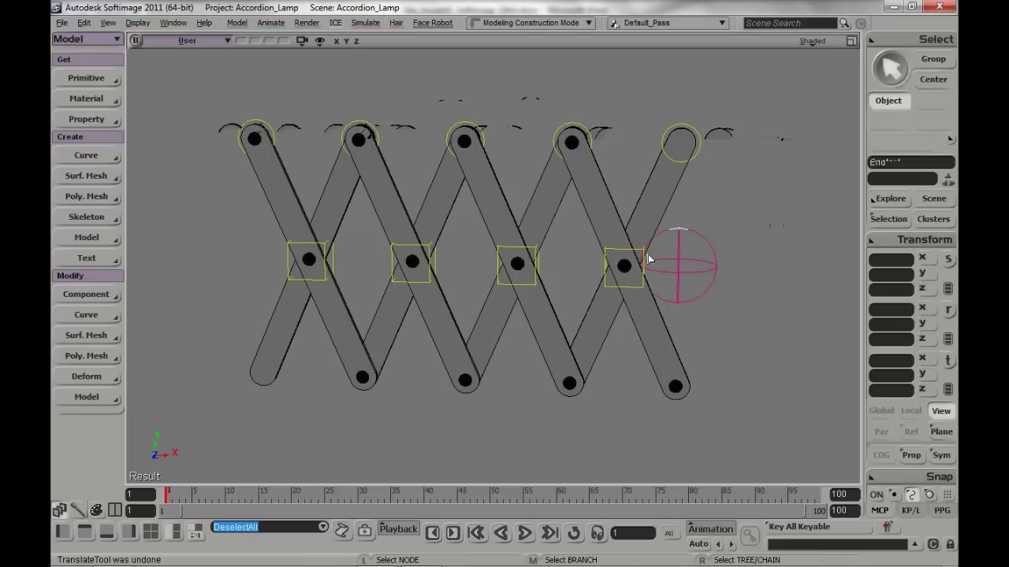
# Apply the expression sqrt( pow( 3.5, 2 ) - pow( Center1.kine.global.posx, 2 )) to Top_Joint1's local Y position.
pyautogui.click(269, 130)
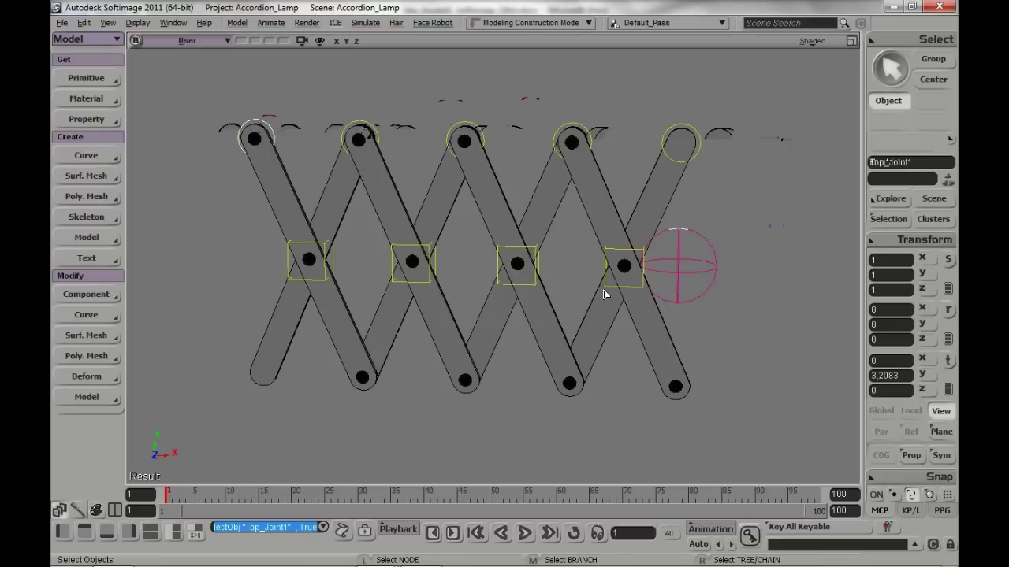
pyautogui.click(878, 221)
pyautogui.click(701, 230)
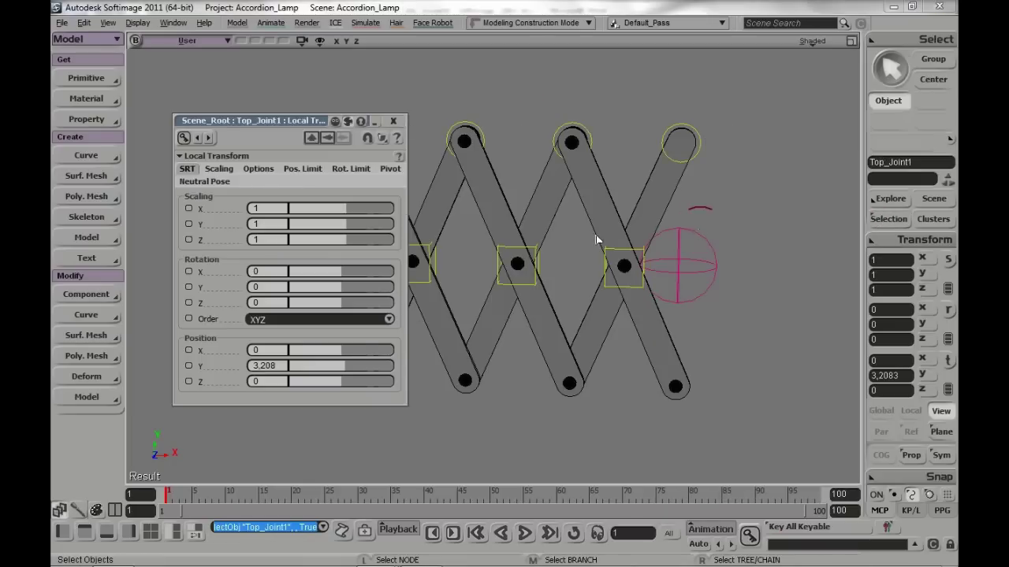
pyautogui.rightClick(189, 368)
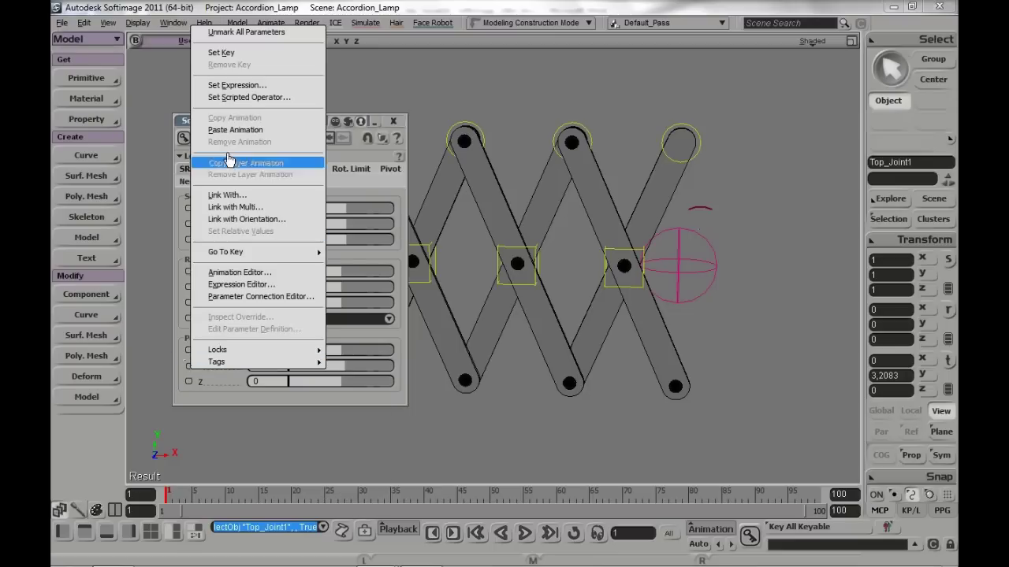
pyautogui.click(267, 85)
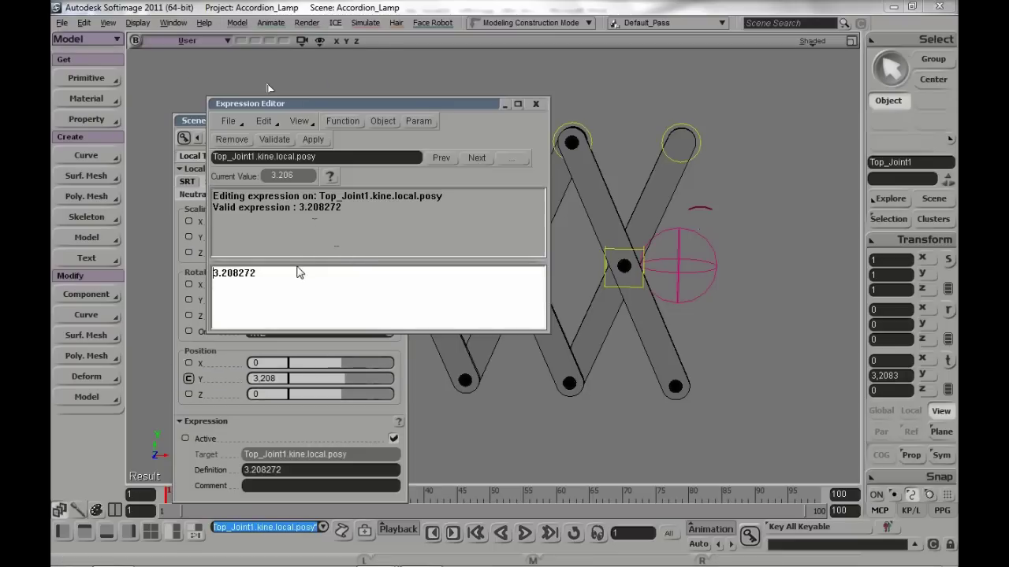
pyautogui.moveTo(298, 272); pyautogui.dragTo(220, 275)
pyautogui.press('BackSpace')
pyautogui.press('BackSpace')
pyautogui.hotkey('ctrl', 'v')
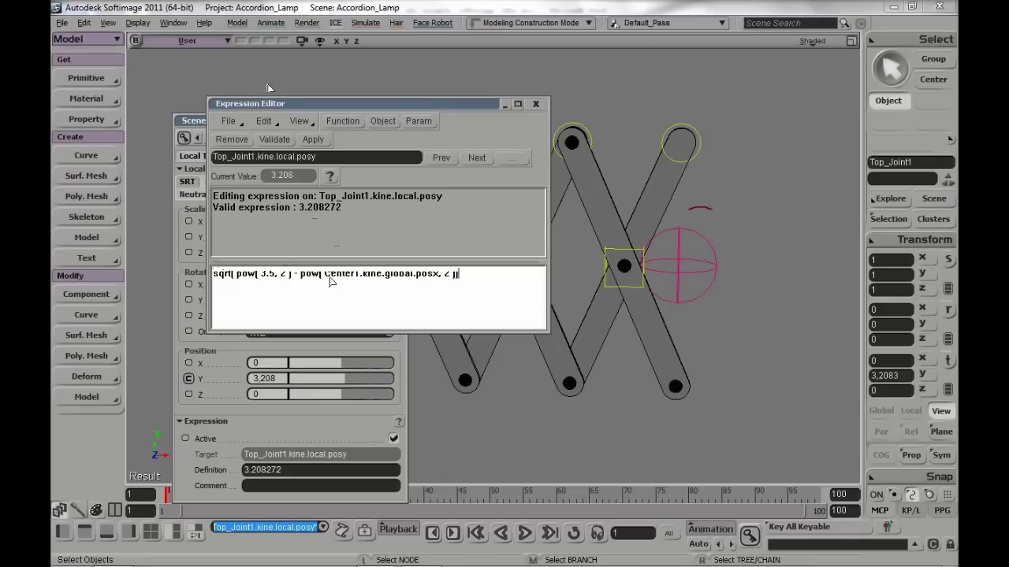
pyautogui.click(320, 139)
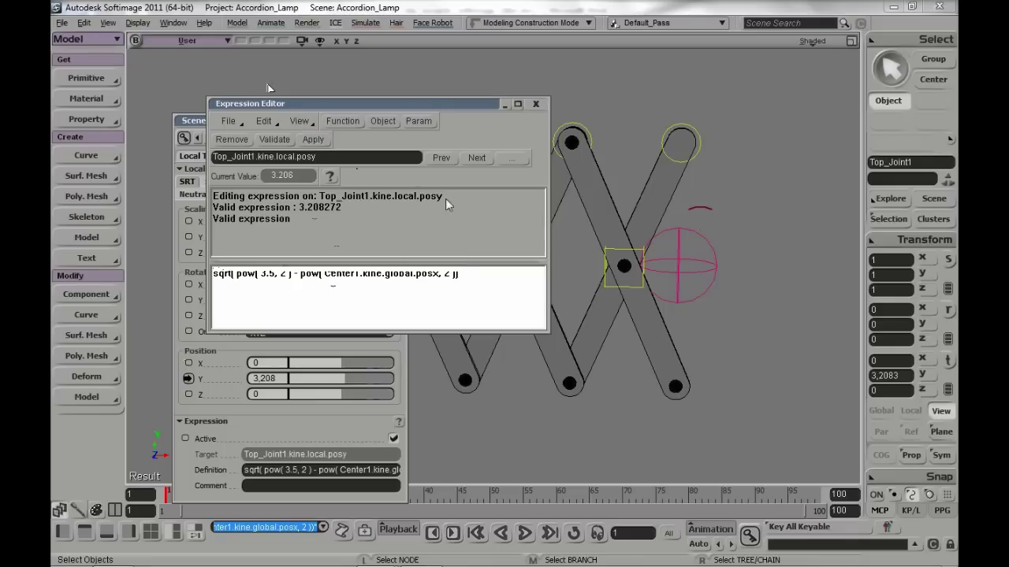
pyautogui.click(537, 104)
pyautogui.click(398, 119)
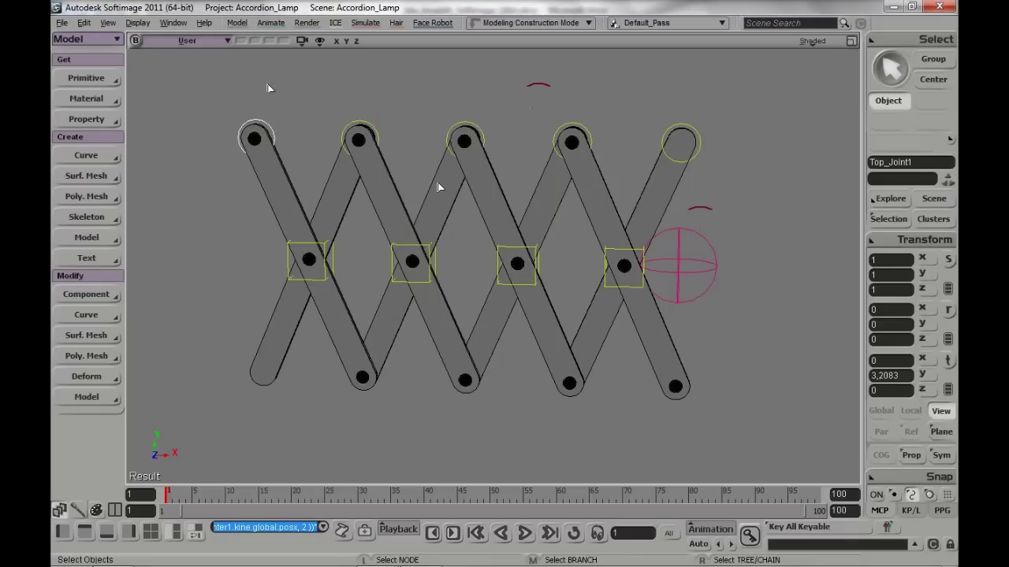
# Apply the expression (Center1.kine.local.posx + Center2.kine.local.posx) / 2 to Top_Joint2's local X position.
pyautogui.click(378, 140)
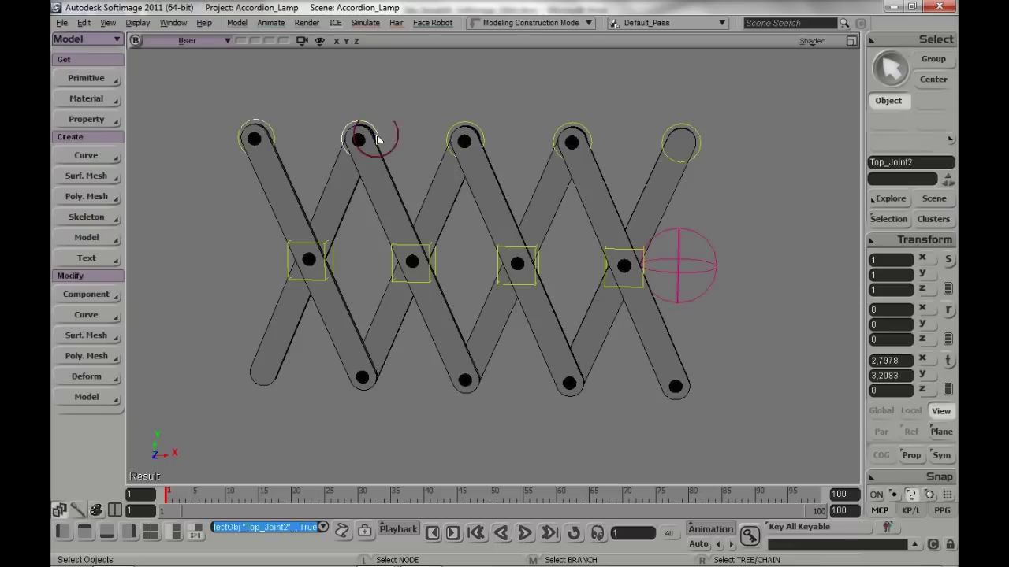
pyautogui.click(888, 219)
pyautogui.click(700, 228)
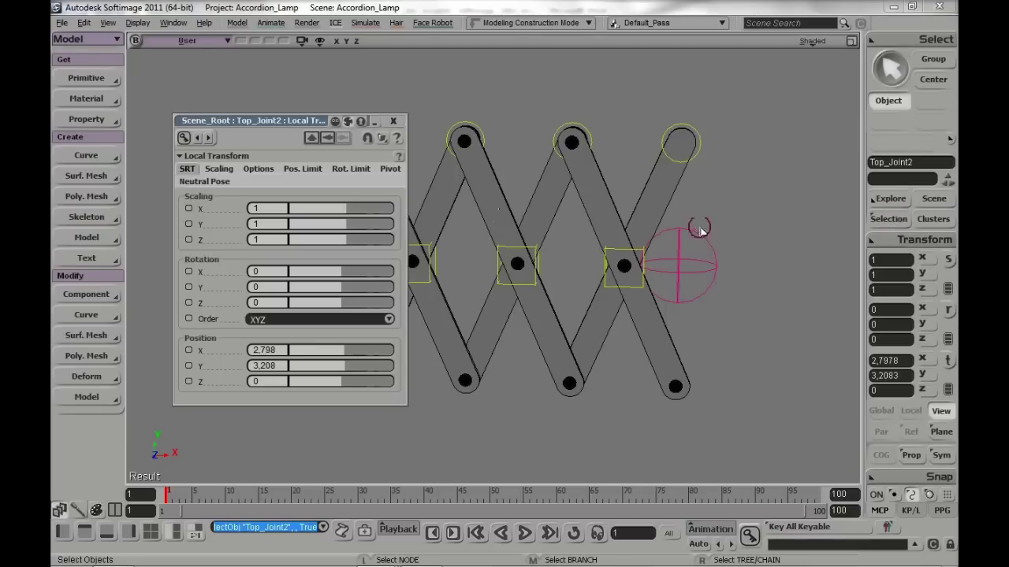
pyautogui.rightClick(188, 350)
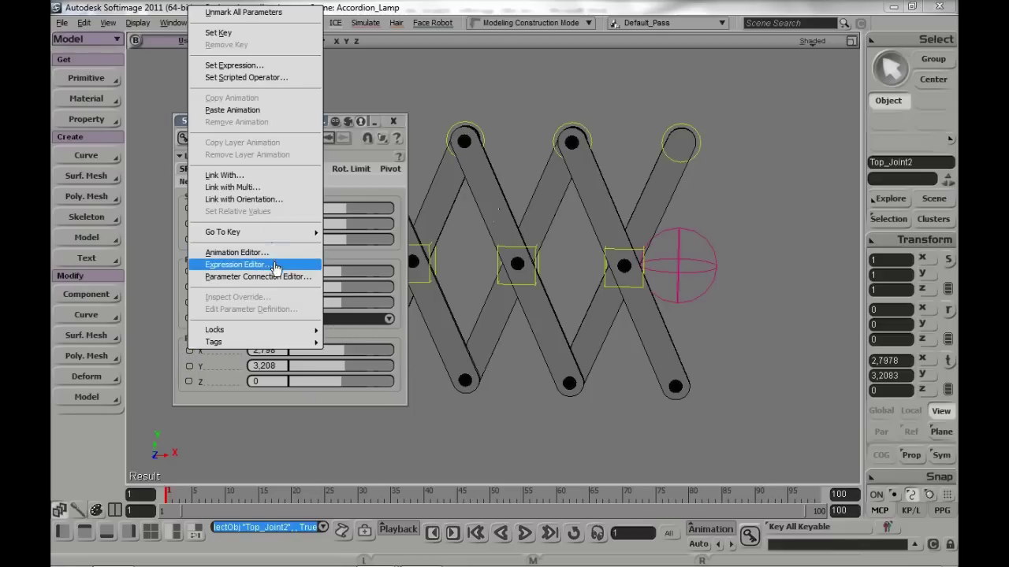
pyautogui.click(272, 265)
pyautogui.hotkey('ctrl', 'v')
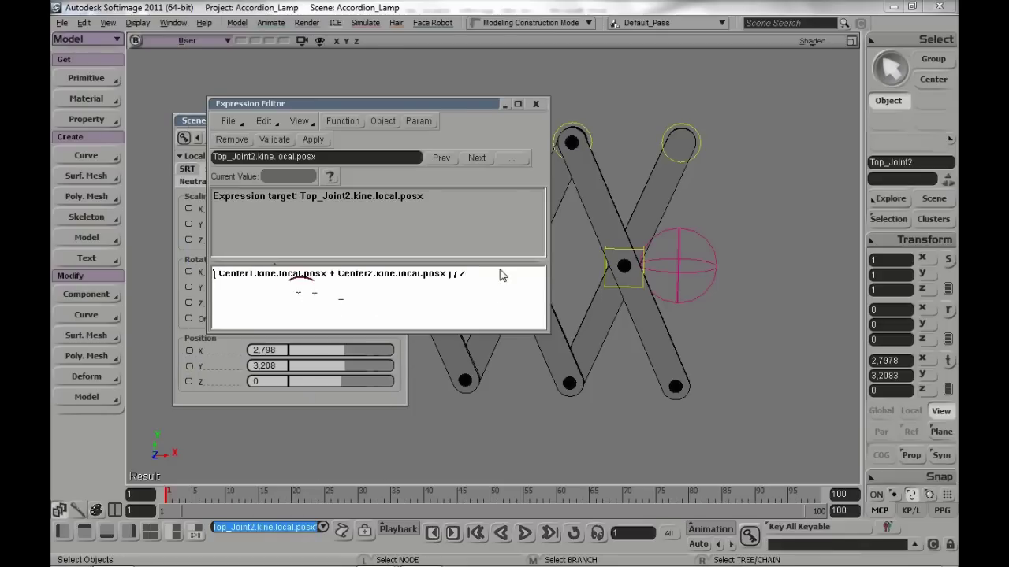
pyautogui.click(312, 139)
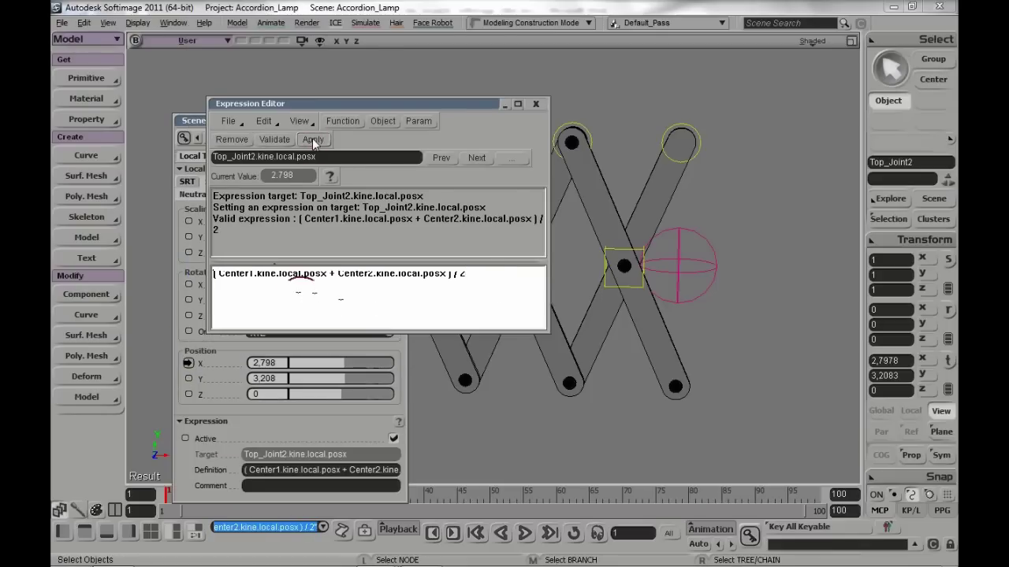
pyautogui.click(533, 104)
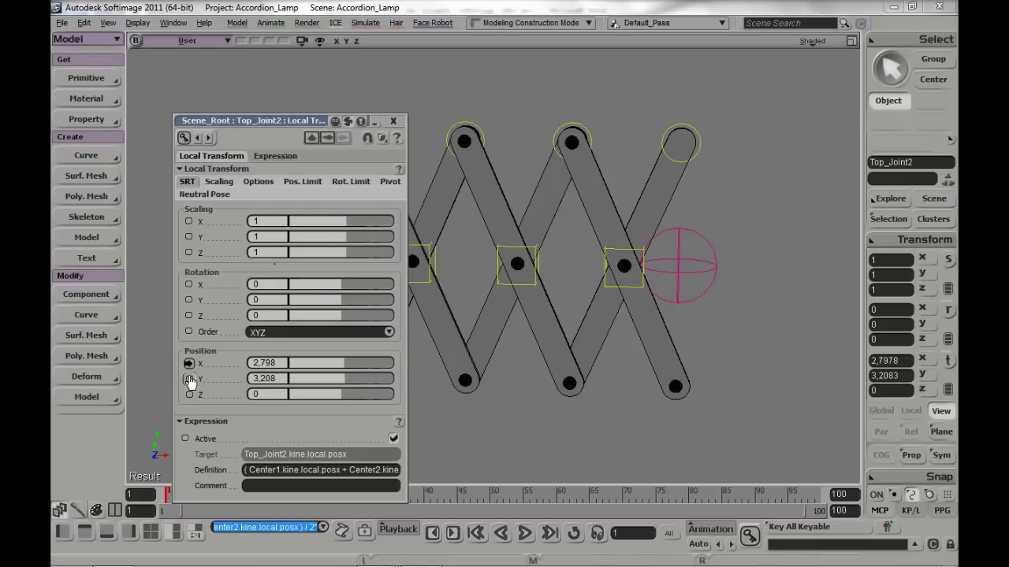
# Apply the expression sqrt(pow(3.5, 2) - pow((ctr_dist(Center1.kine.global.pos, Center2.kine.global.pos) / 2), 2)) to Top_Joint2's local Y position.
pyautogui.rightClick(189, 379)
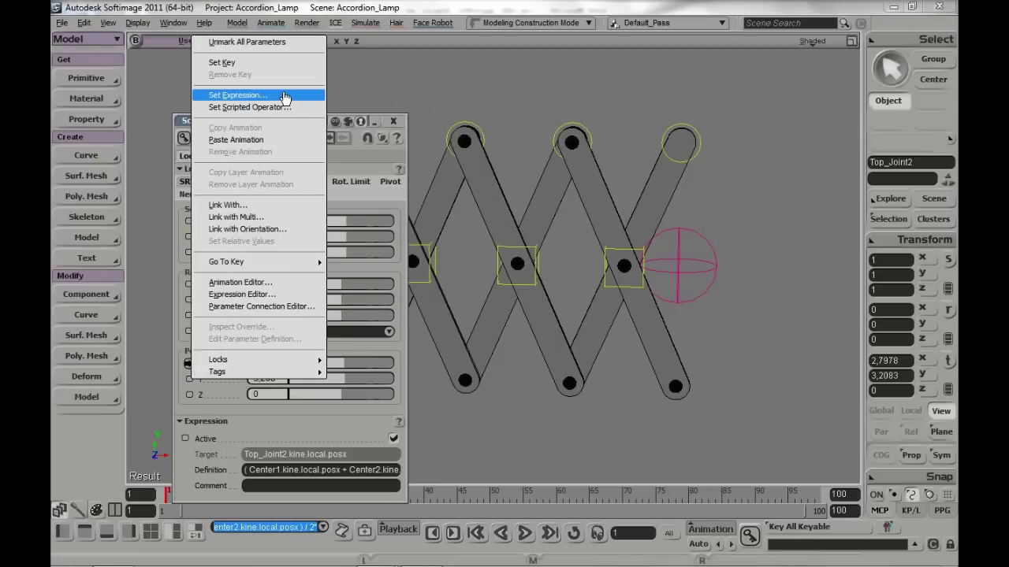
pyautogui.click(282, 96)
pyautogui.hotkey('ctrl', 'a')
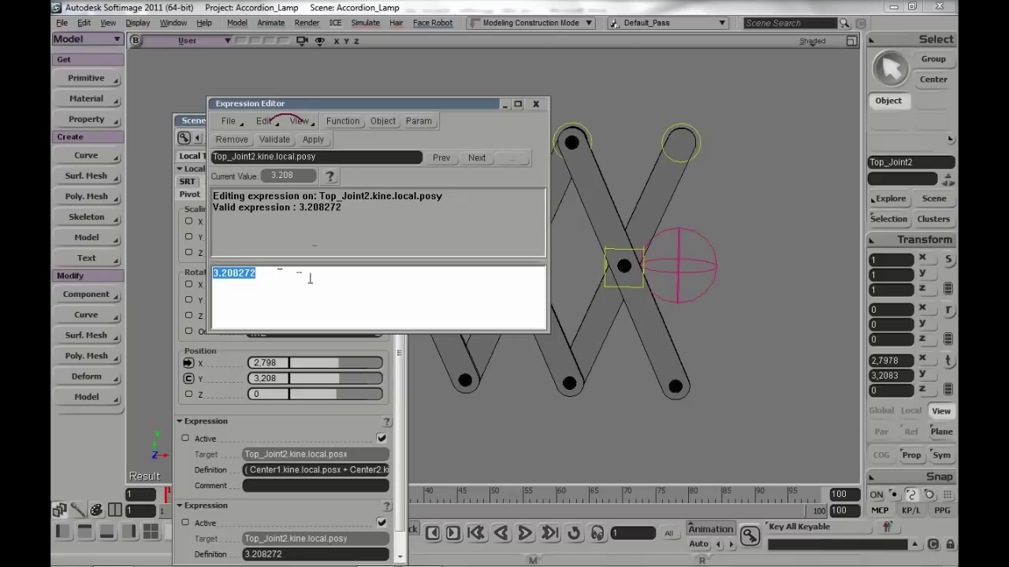
pyautogui.press('Delete')
pyautogui.write('sqrt( pow( 3.5, 2 ) - pow( ( ctr_dist( Center1.kine.global.pos, Center2.kine.global.pos ) / 2 ), 2 ) )')
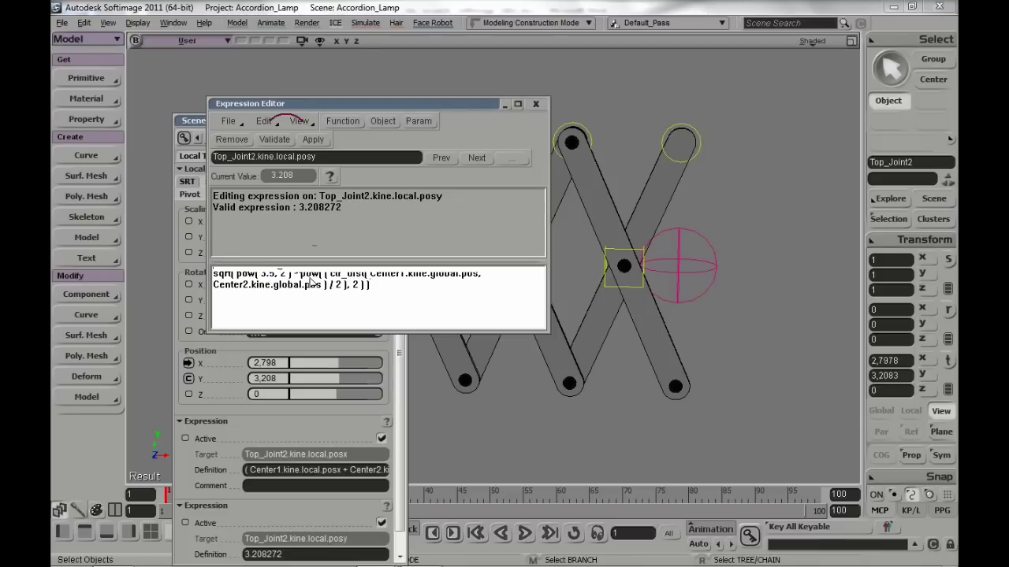
pyautogui.click(324, 144)
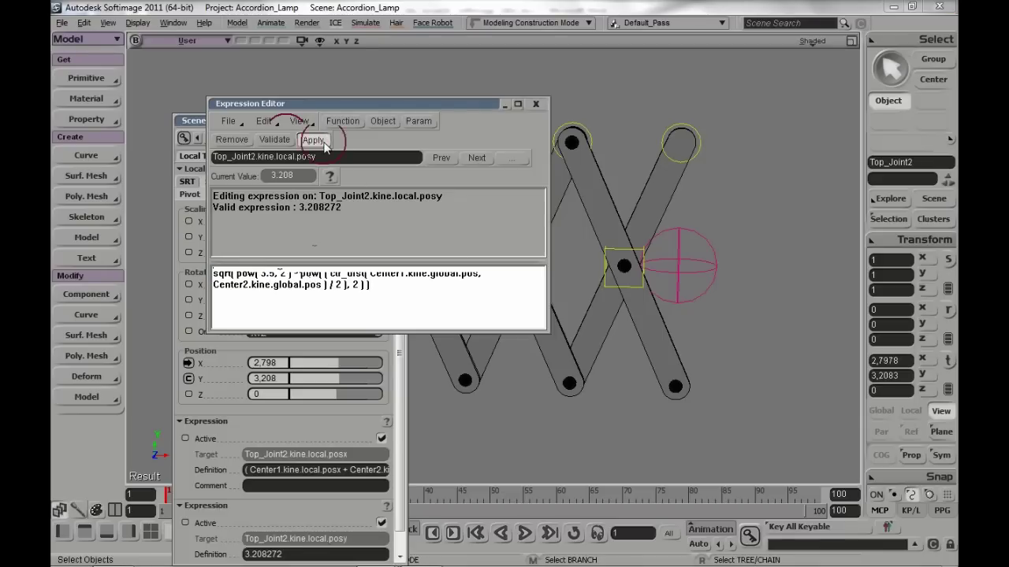
pyautogui.click(323, 144)
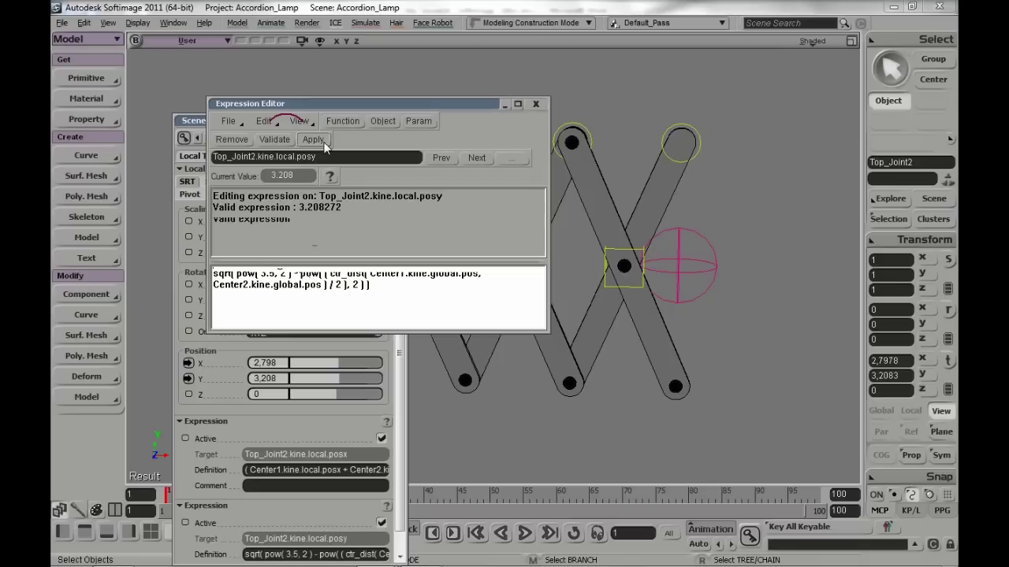
pyautogui.click(542, 105)
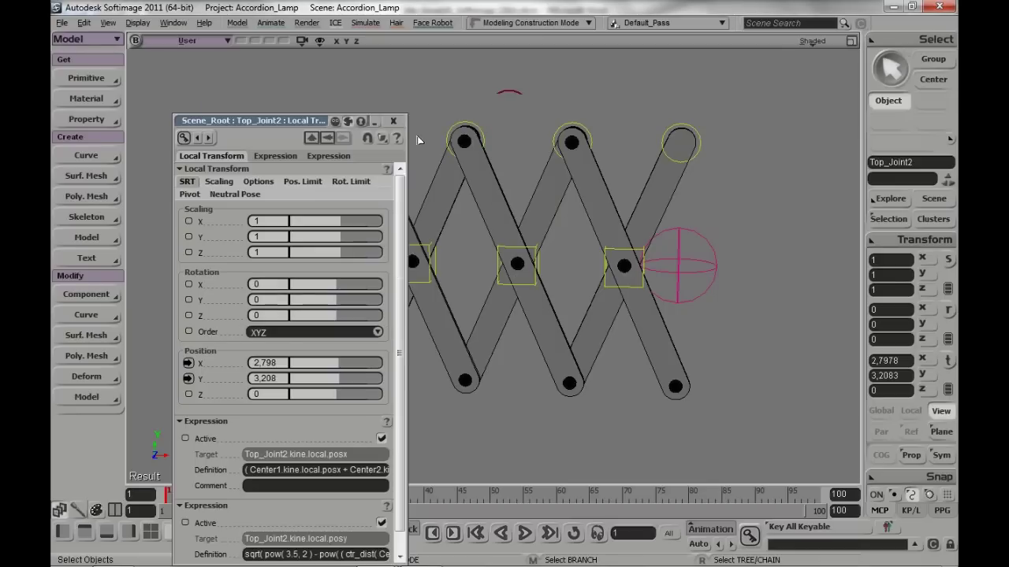
pyautogui.click(396, 120)
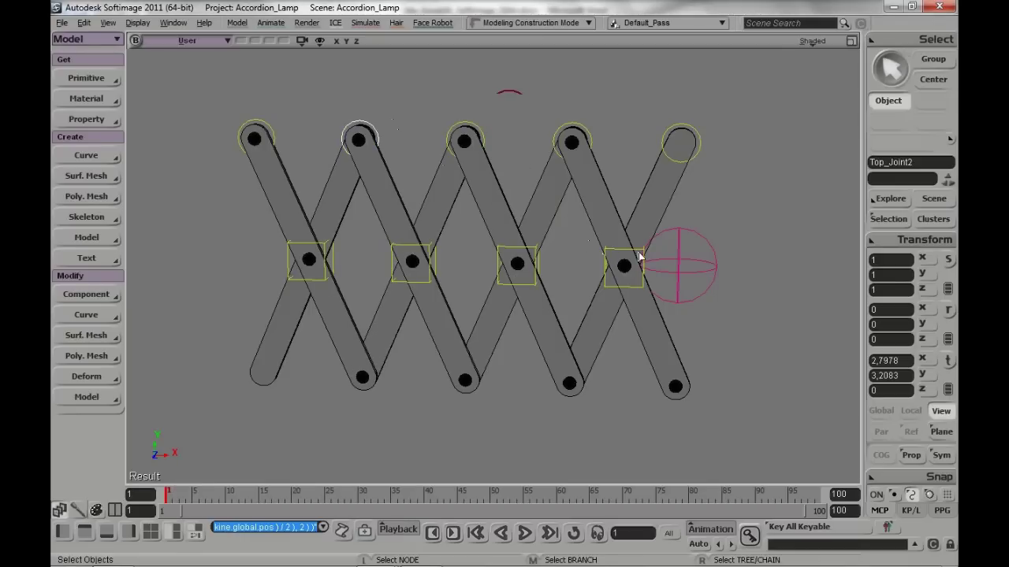
# Add a Direction constraint to Arm1 with Top_Joint1 as its target, keeping the default align axis.
pyautogui.click(278, 212)
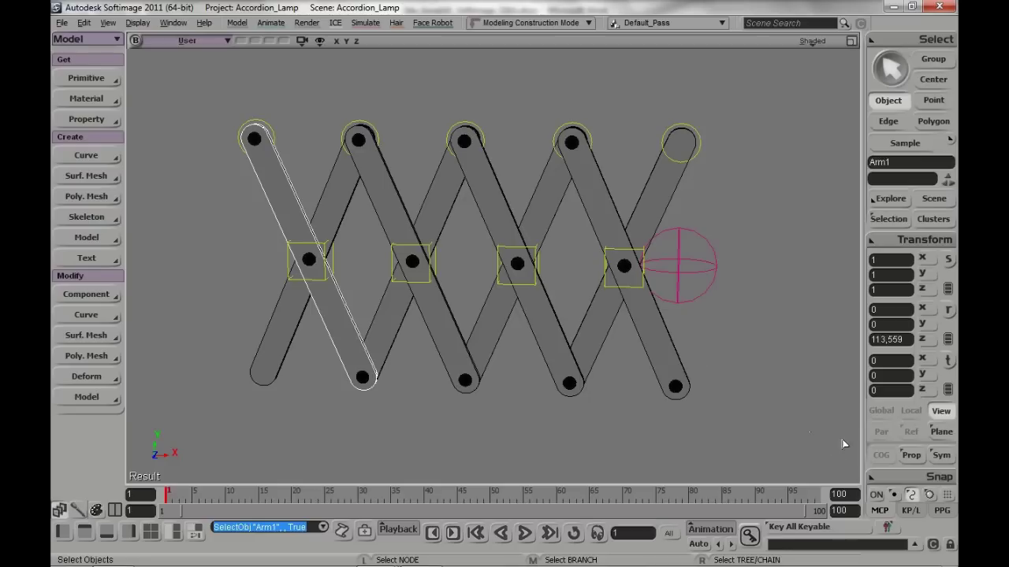
pyautogui.click(898, 240)
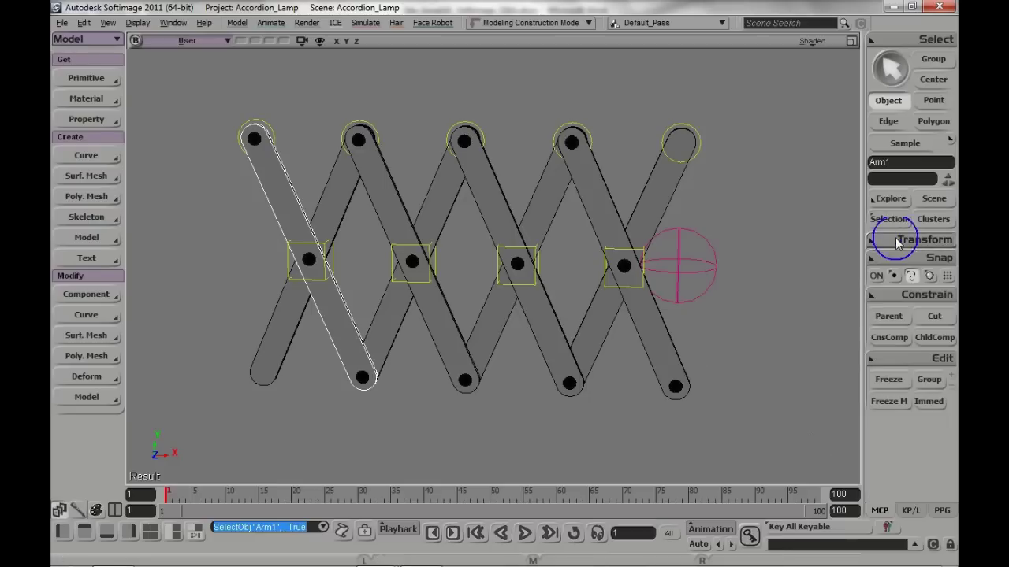
pyautogui.click(925, 304)
pyautogui.click(773, 197)
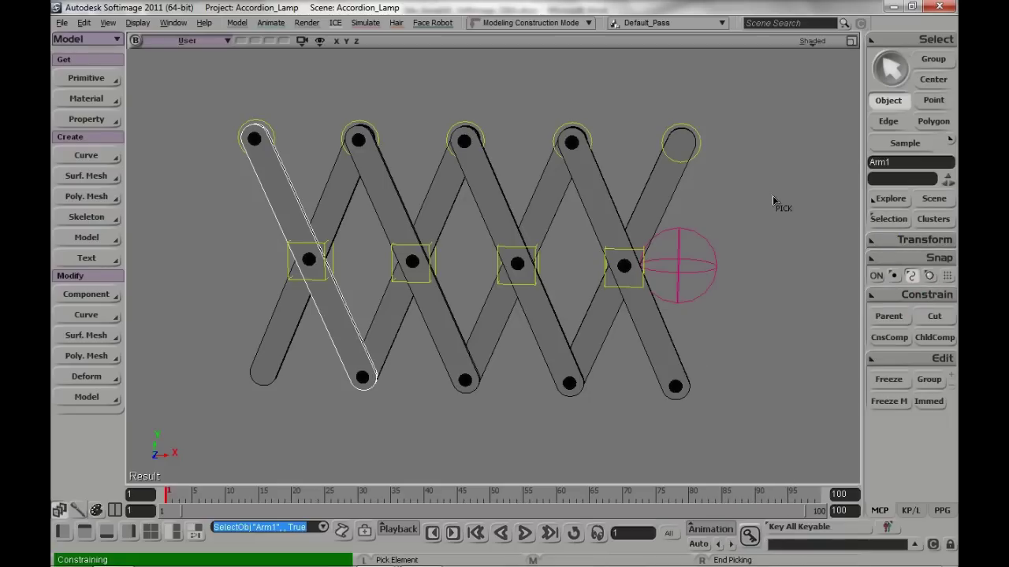
pyautogui.click(255, 137)
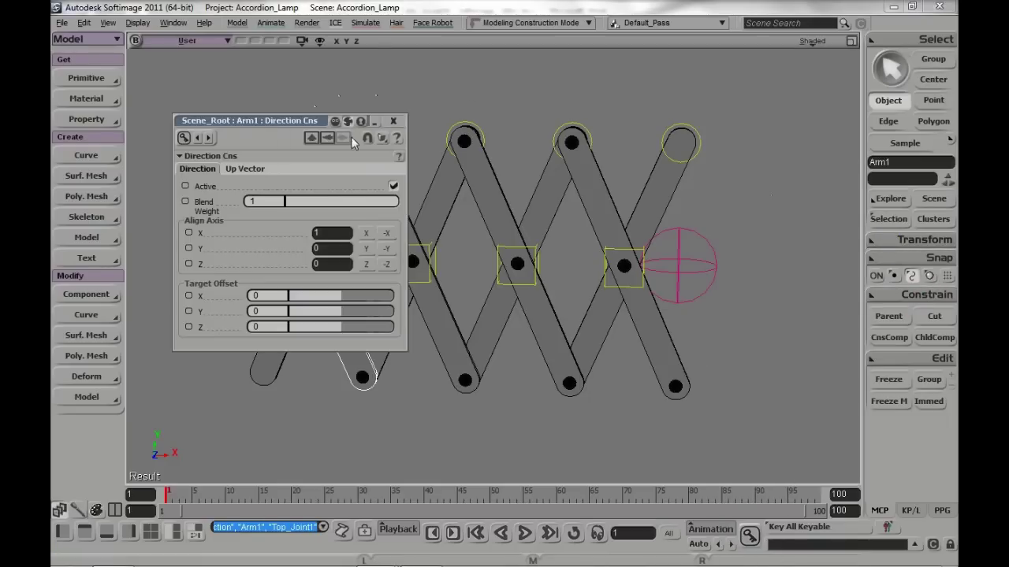
pyautogui.click(399, 115)
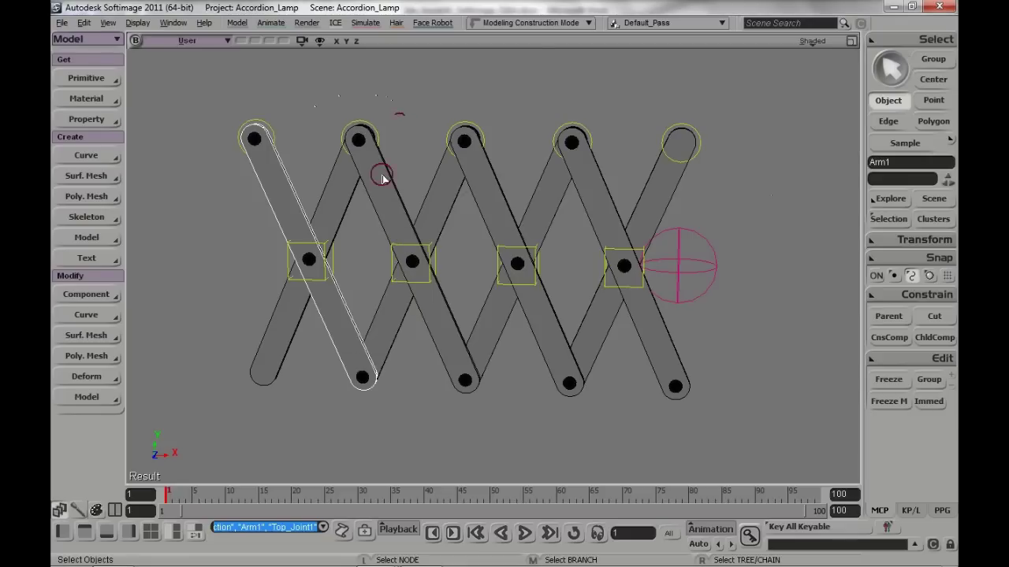
# Add a Direction constraint to Arm2 that aims it at Top_Joint2.
pyautogui.click(334, 202)
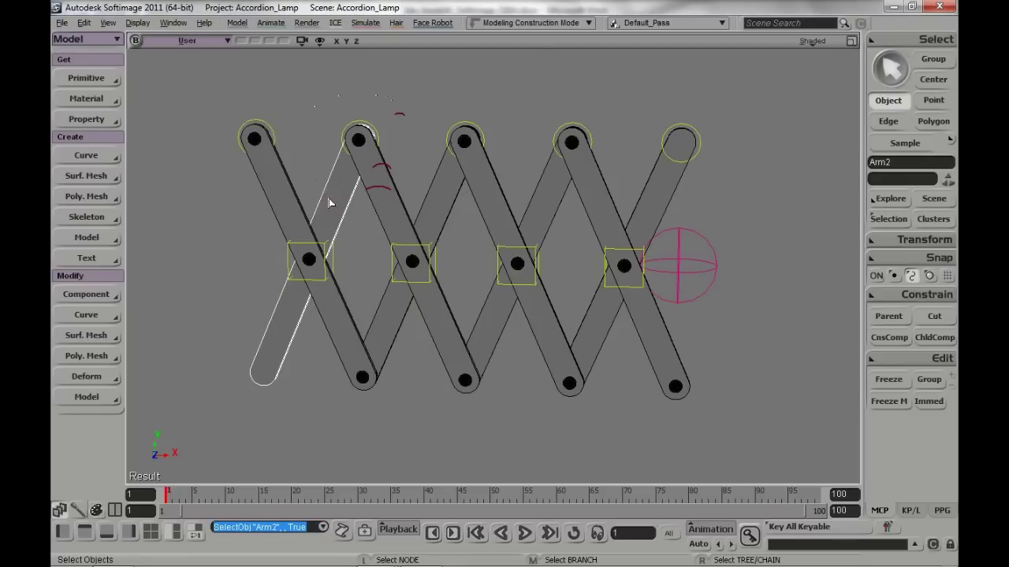
pyautogui.click(905, 296)
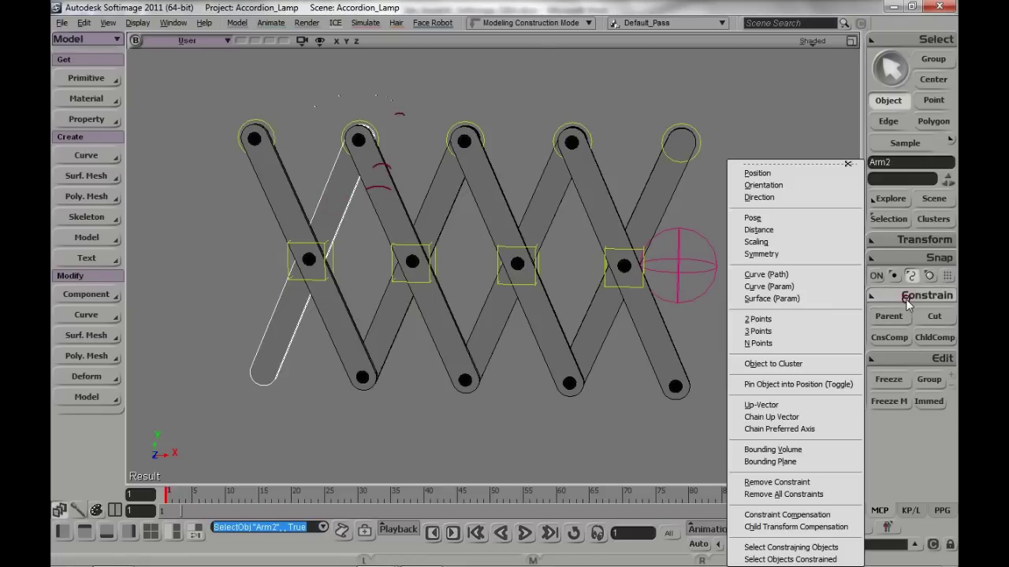
pyautogui.click(802, 199)
pyautogui.click(377, 136)
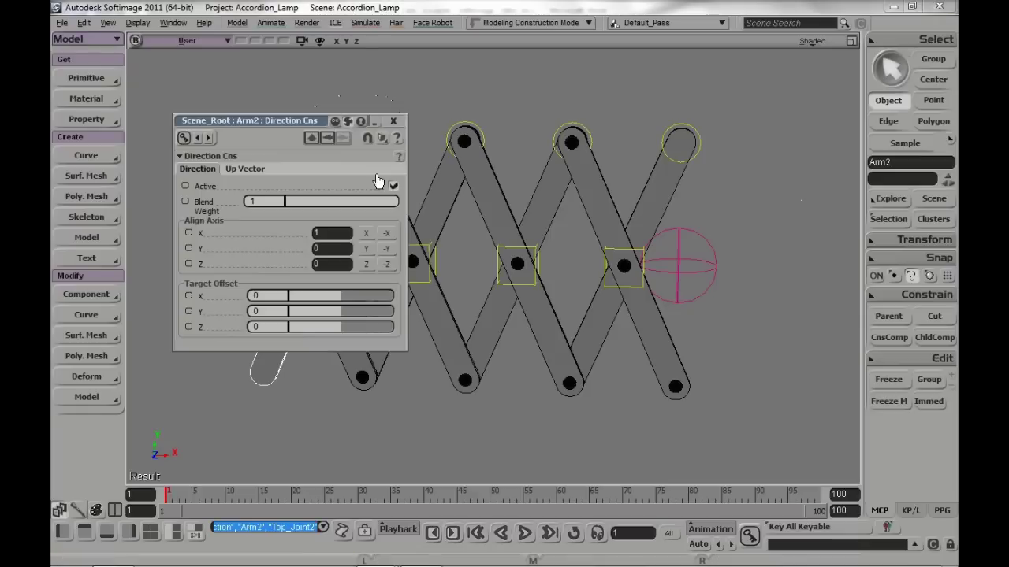
pyautogui.click(393, 121)
# Constrain Arm4's direction to Top_Joint2 and close the constraint properties.
pyautogui.click(396, 197)
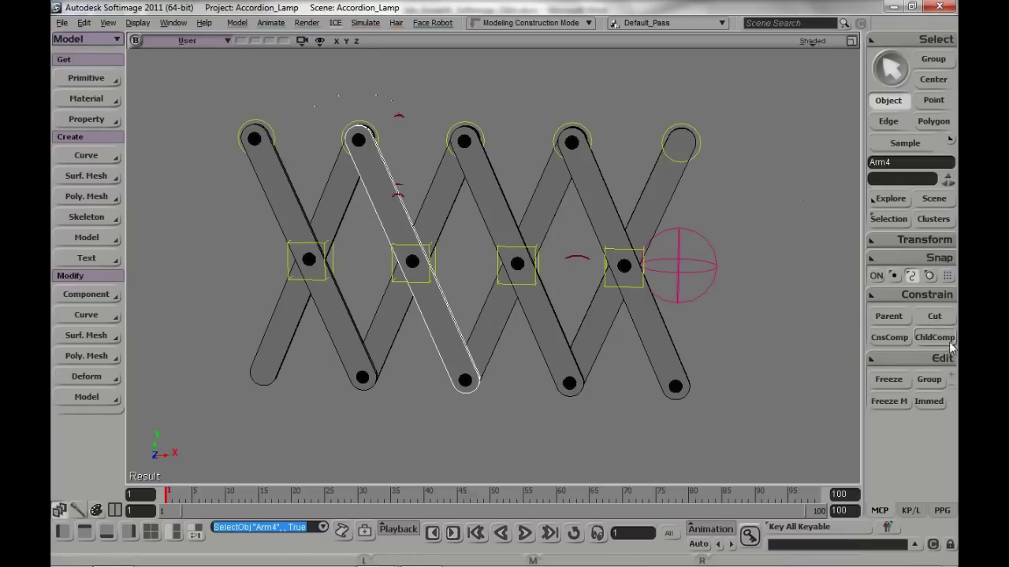
pyautogui.click(922, 299)
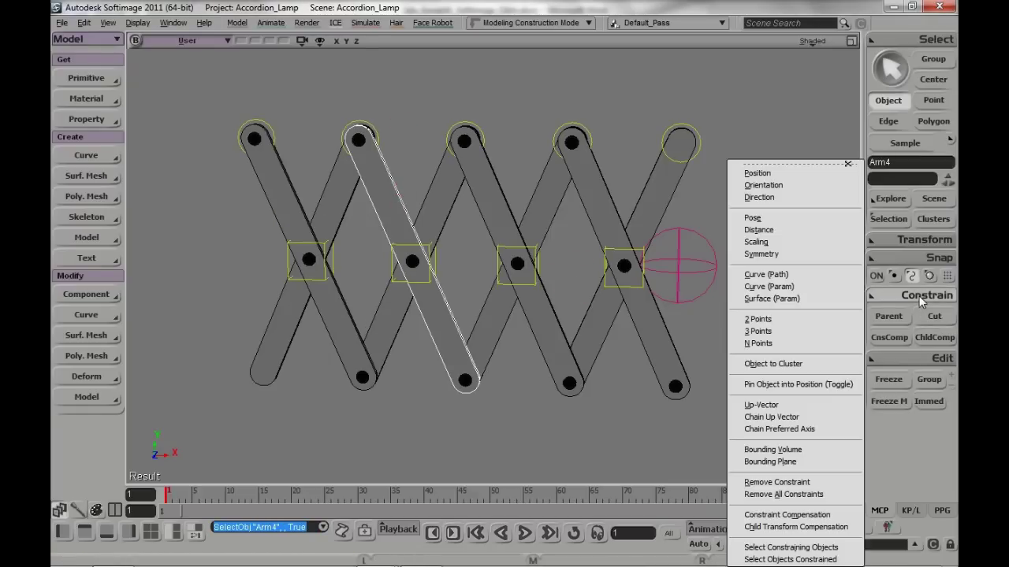
pyautogui.click(811, 198)
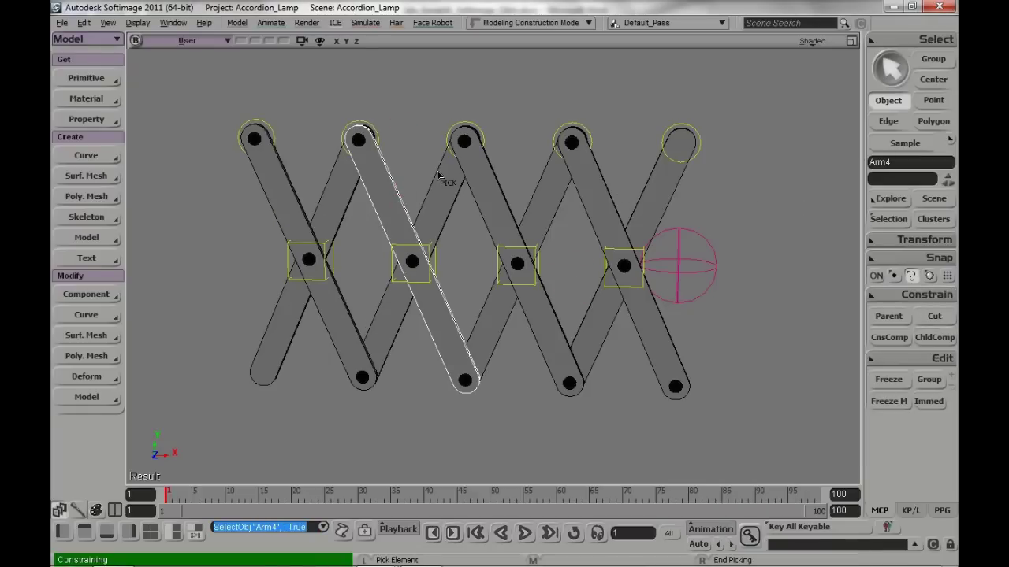
pyautogui.click(379, 144)
pyautogui.click(393, 120)
# Test the arm constraints by moving the End control outward along X and back, and inspect the lamp.
pyautogui.click(541, 75)
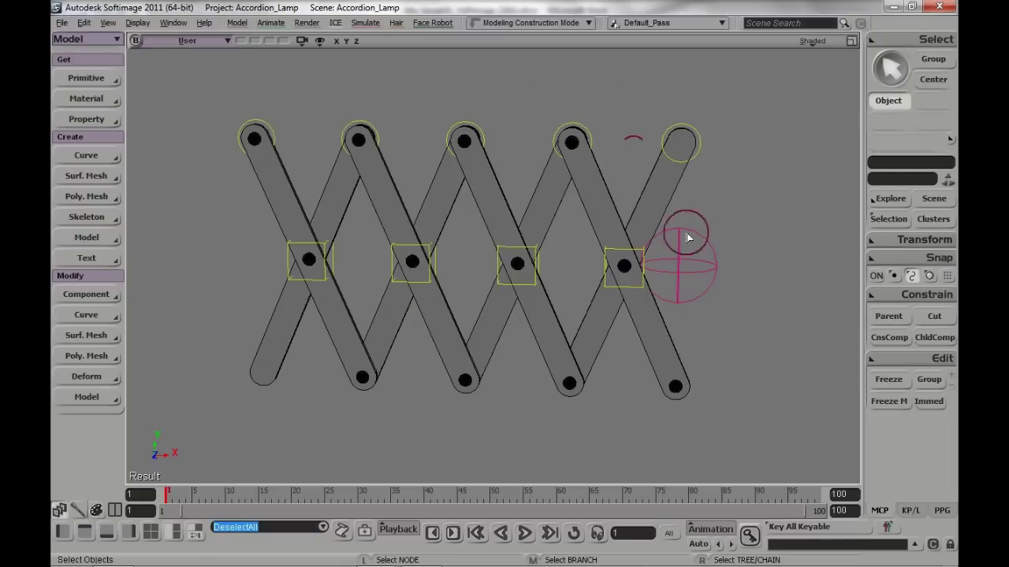
pyautogui.moveTo(705, 272); pyautogui.dragTo(955, 263)
pyautogui.press('v')
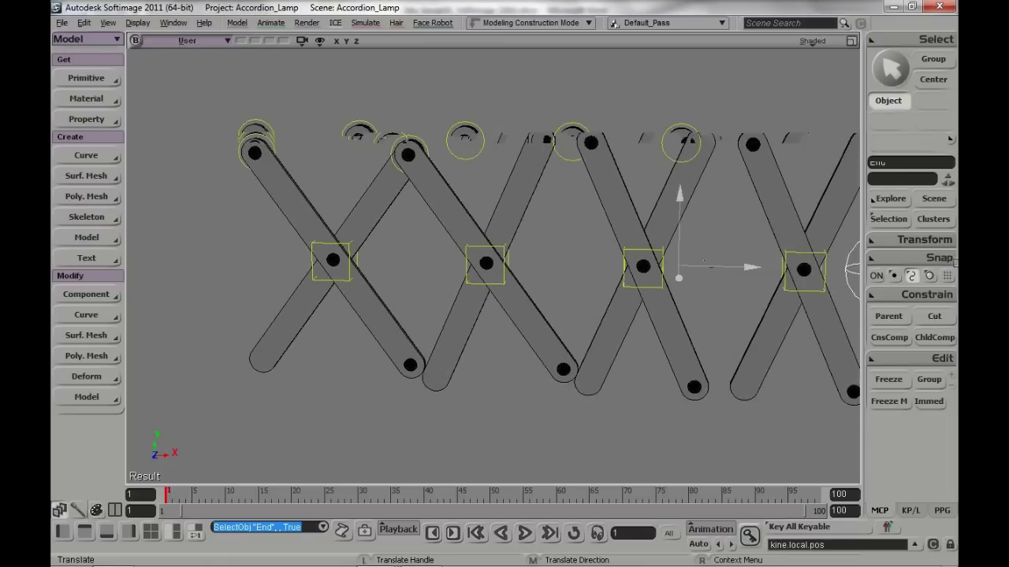
pyautogui.moveTo(857, 272); pyautogui.dragTo(676, 293)
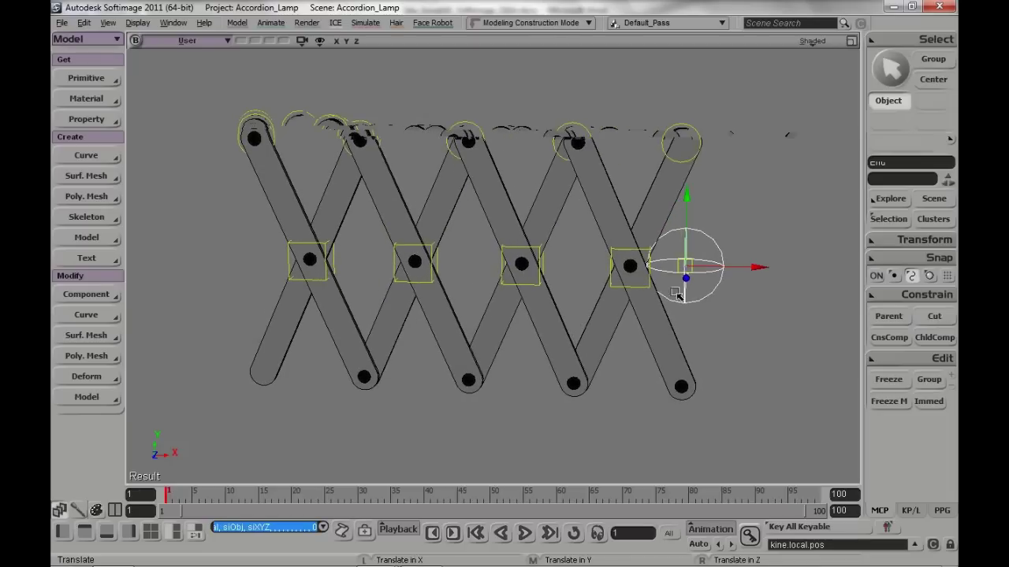
pyautogui.press('s')
pyautogui.moveTo(535, 399); pyautogui.dragTo(591, 351, button='middle')
pyautogui.moveTo(592, 351)
pyautogui.mouseDown(button='right')
pyautogui.moveTo(583, 352)
pyautogui.moveTo(596, 334)
pyautogui.mouseUp(button='right')
pyautogui.press('space')
pyautogui.press('s')
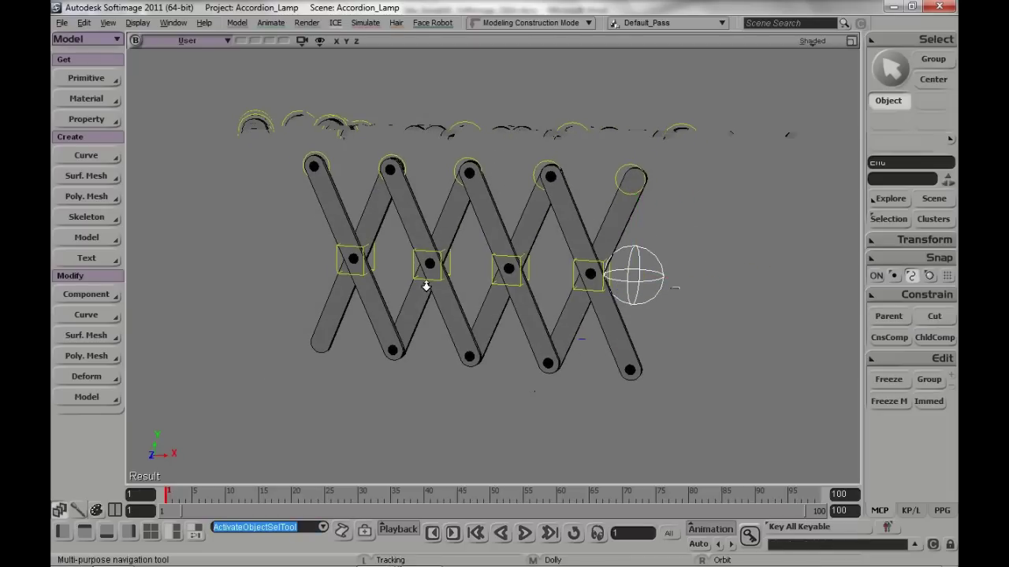
pyautogui.moveTo(425, 286); pyautogui.dragTo(670, 289, button='middle')
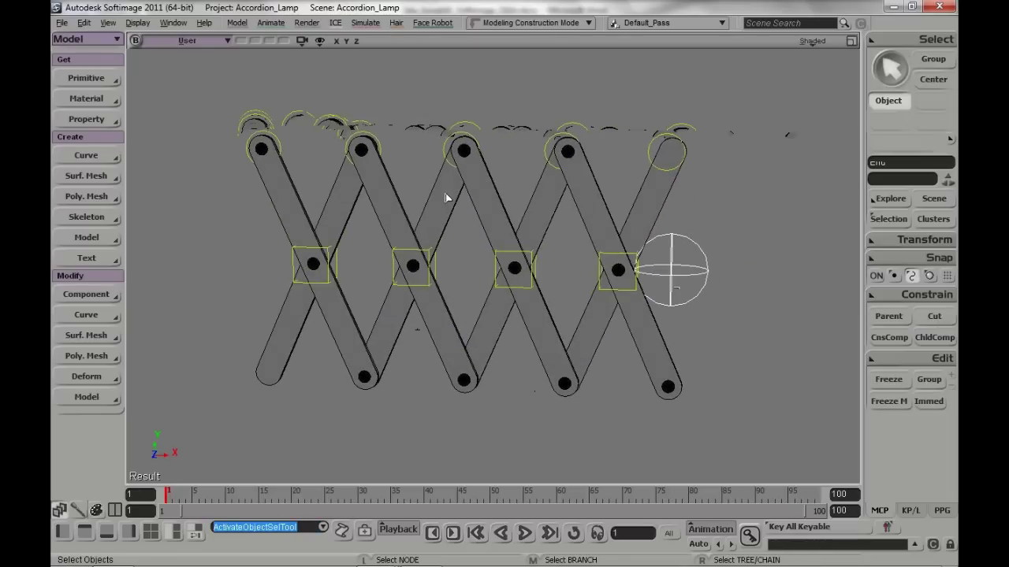
# Open Arm1's local transform properties and place them beside the lamp so the arms stay accessible.
pyautogui.click(284, 204)
pyautogui.click(889, 219)
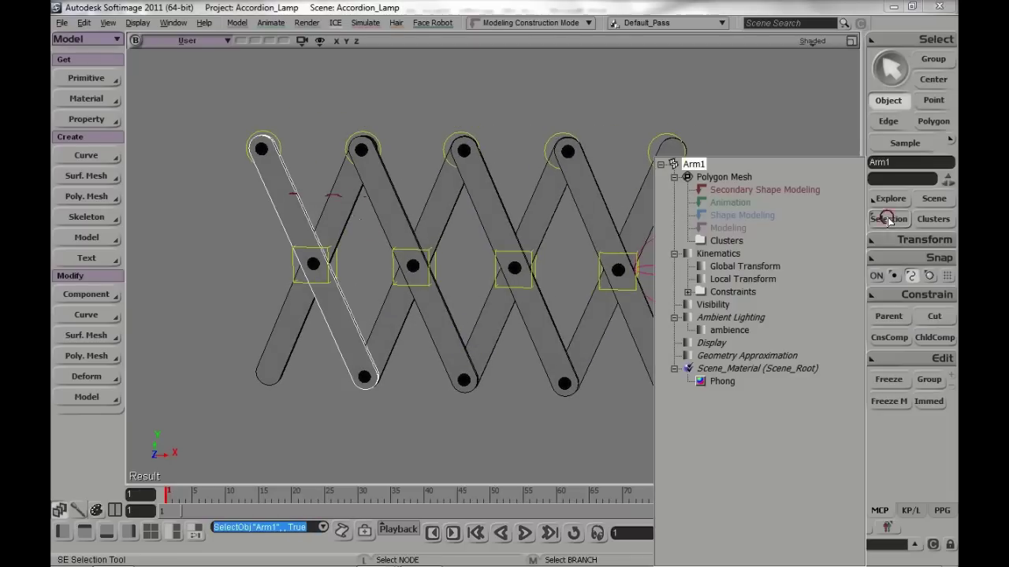
pyautogui.click(707, 281)
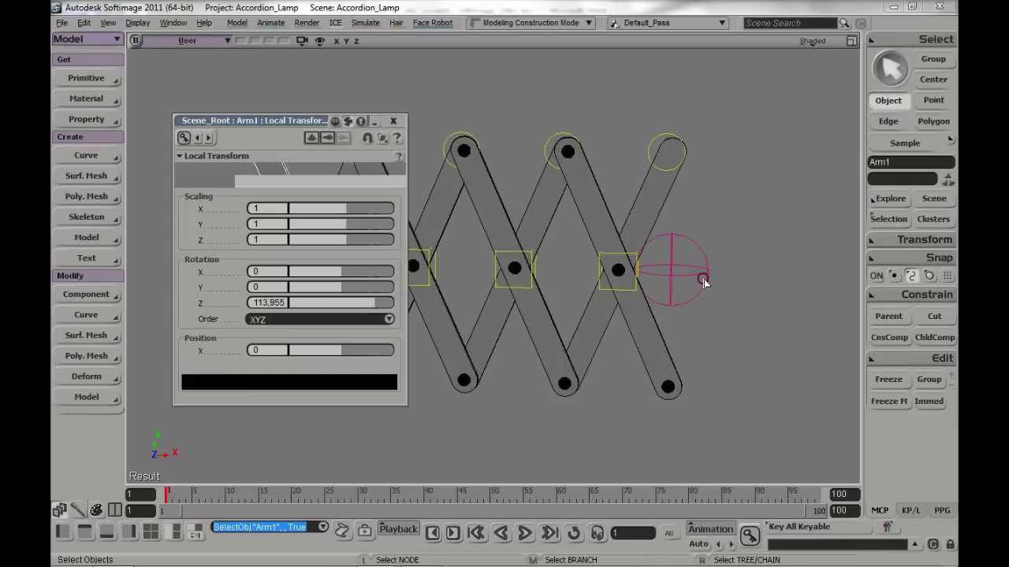
pyautogui.click(362, 121)
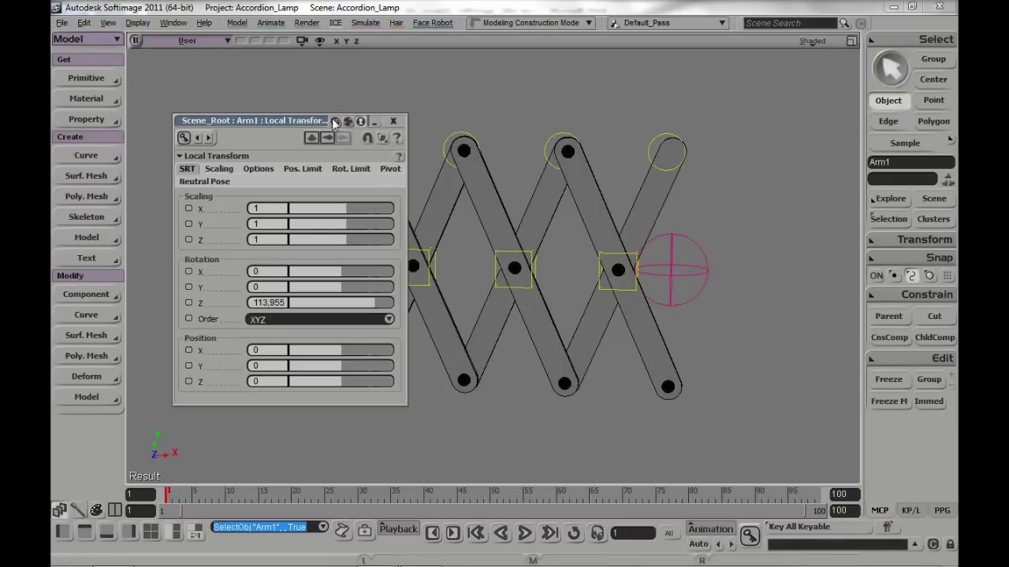
pyautogui.moveTo(328, 120); pyautogui.dragTo(284, 117)
pyautogui.press('s')
pyautogui.moveTo(457, 141); pyautogui.dragTo(568, 115)
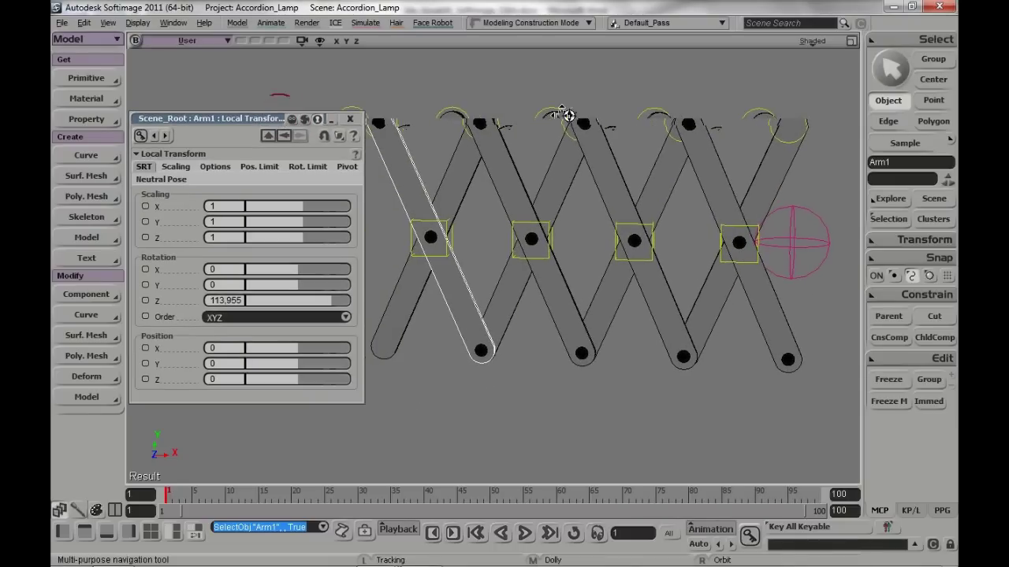
# Link Arm6's local Z rotation to Arm1's with the expression Arm1.kine.local.rotz, and close Arm6's transform properties.
pyautogui.click(597, 171)
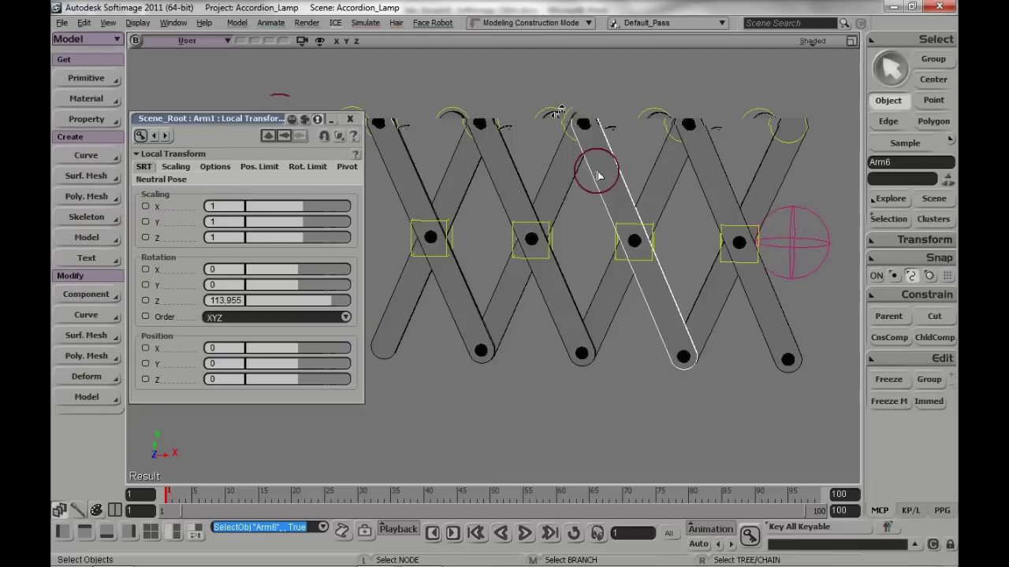
pyautogui.click(889, 218)
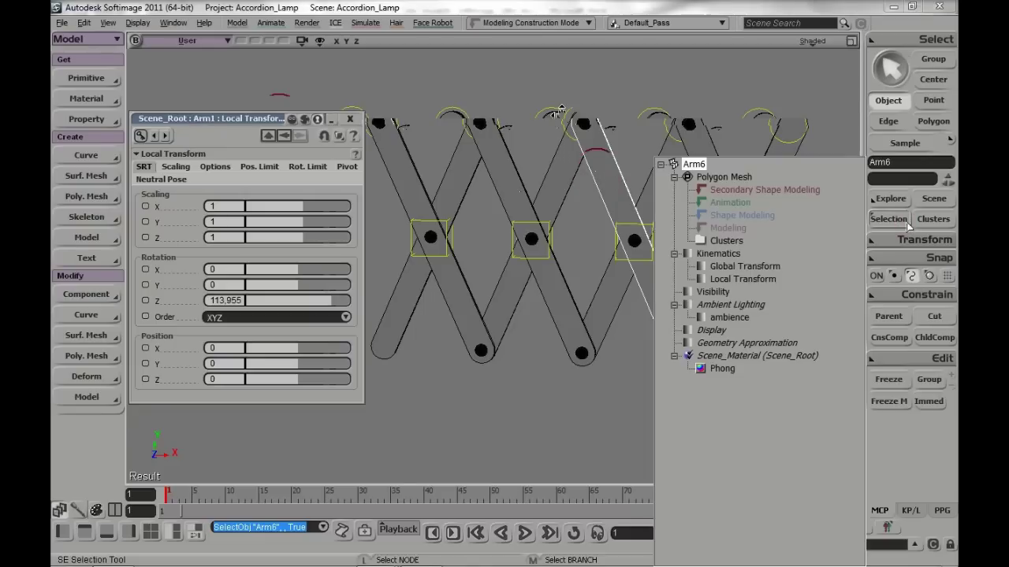
pyautogui.click(703, 280)
pyautogui.moveTo(308, 123); pyautogui.dragTo(501, 122)
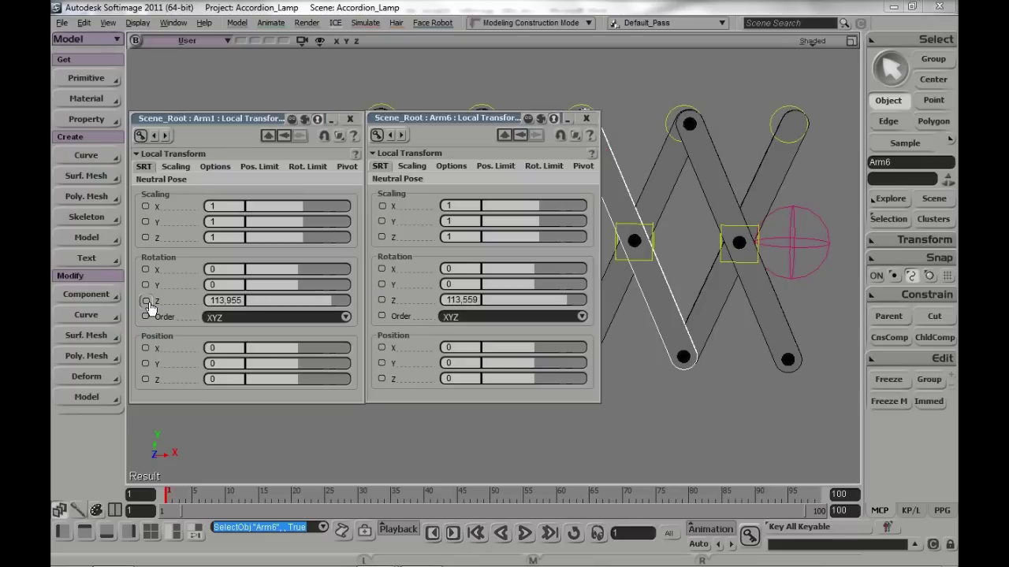
pyautogui.moveTo(149, 306); pyautogui.dragTo(384, 298)
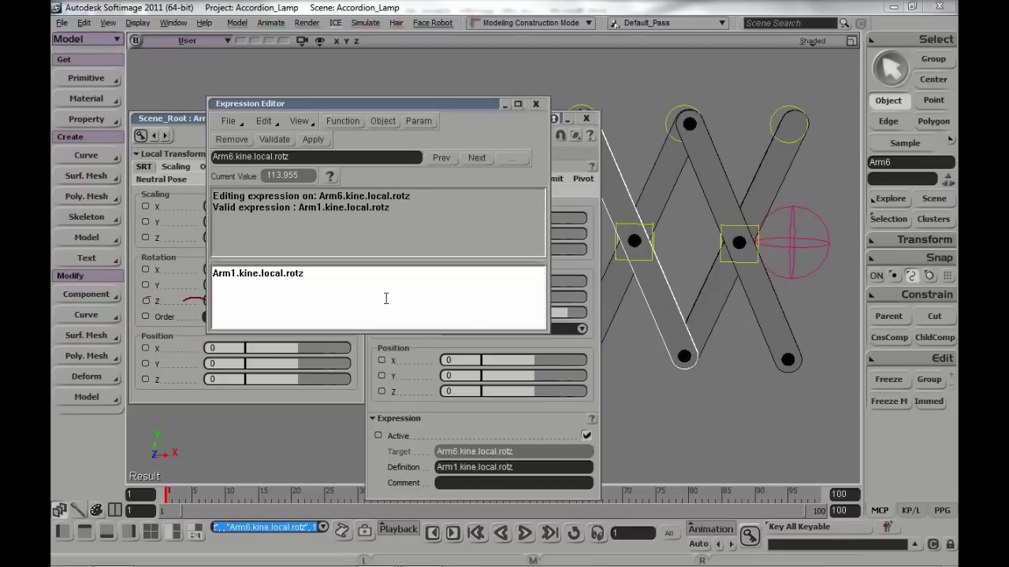
pyautogui.click(542, 104)
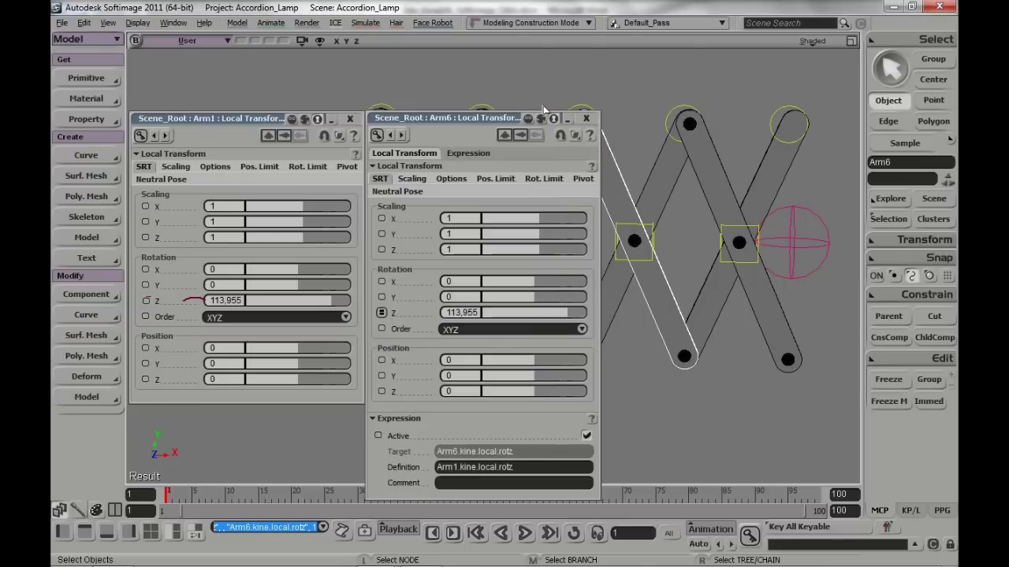
pyautogui.click(586, 118)
# Drive Arm7's local Z rotation with the expression Arm1.kine.local.rotz and close both arms' transform properties.
pyautogui.click(711, 171)
pyautogui.click(888, 219)
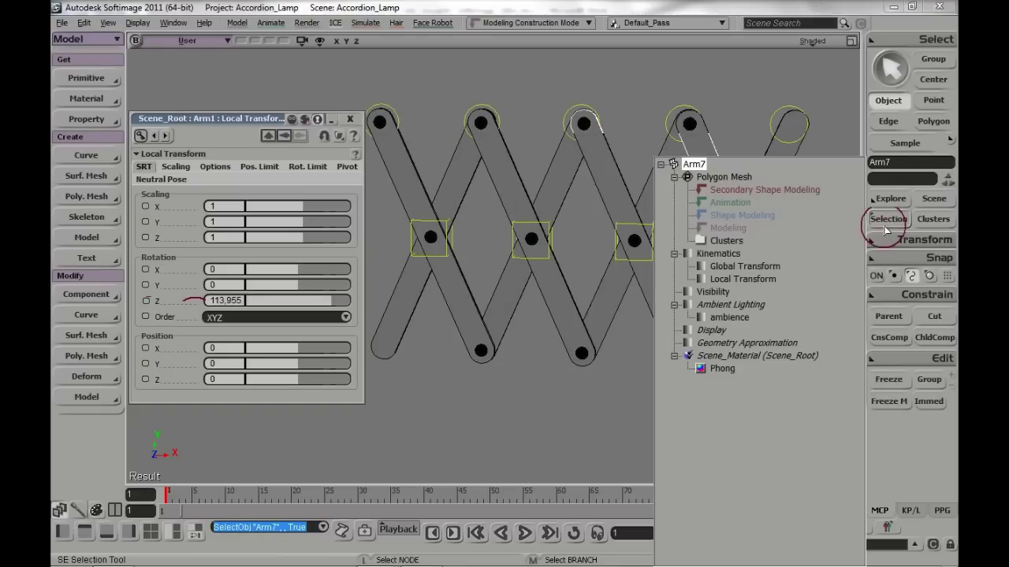
pyautogui.click(707, 281)
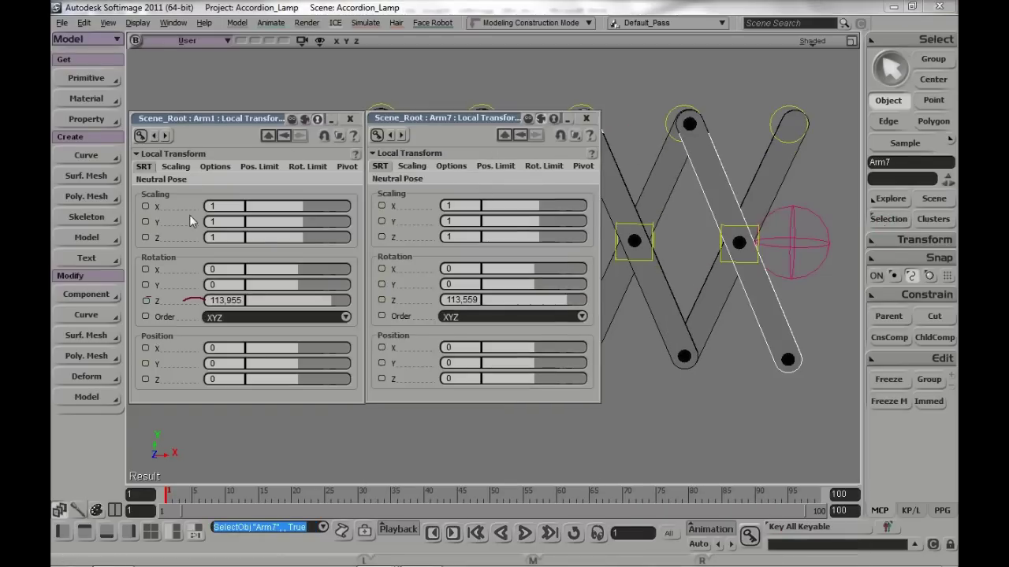
pyautogui.moveTo(146, 300); pyautogui.dragTo(384, 302)
pyautogui.click(544, 103)
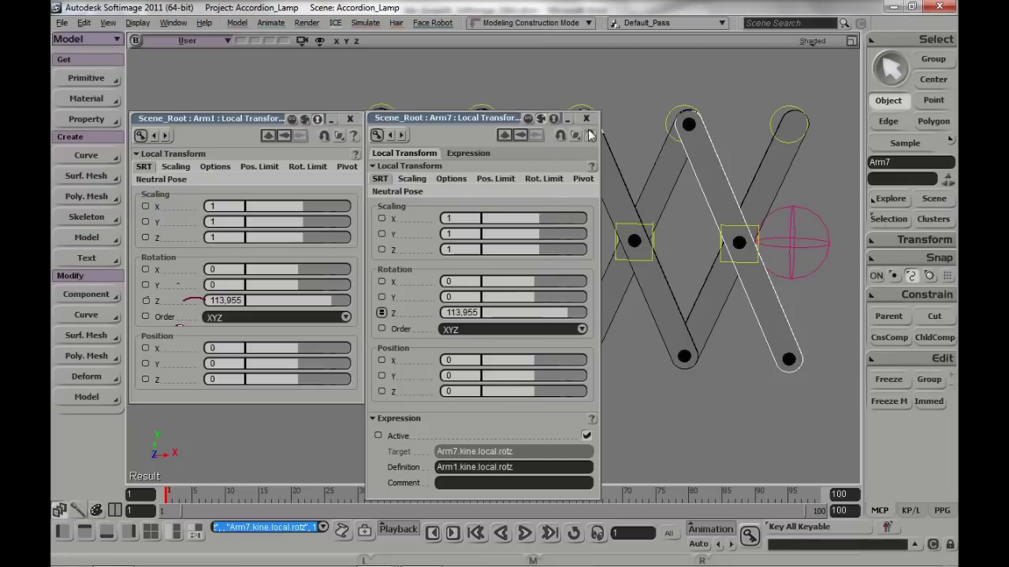
pyautogui.click(586, 118)
pyautogui.click(350, 118)
# Test how the linked arms follow by translating the End control, and undo the move.
pyautogui.press('s')
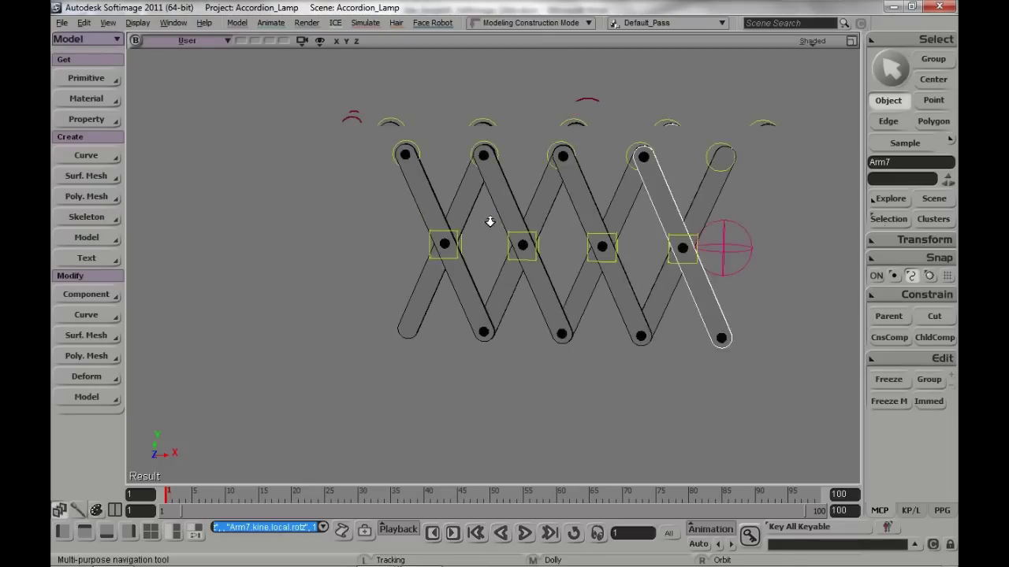
pyautogui.moveTo(490, 221); pyautogui.dragTo(544, 229, button='middle')
pyautogui.moveTo(623, 234); pyautogui.dragTo(572, 216)
pyautogui.press('space')
pyautogui.click(678, 226)
pyautogui.press('v')
pyautogui.moveTo(704, 237)
pyautogui.mouseDown()
pyautogui.moveTo(866, 233)
pyautogui.moveTo(583, 233)
pyautogui.moveTo(751, 250)
pyautogui.moveTo(717, 250)
pyautogui.mouseUp()
pyautogui.hotkey('ctrl', 'z')
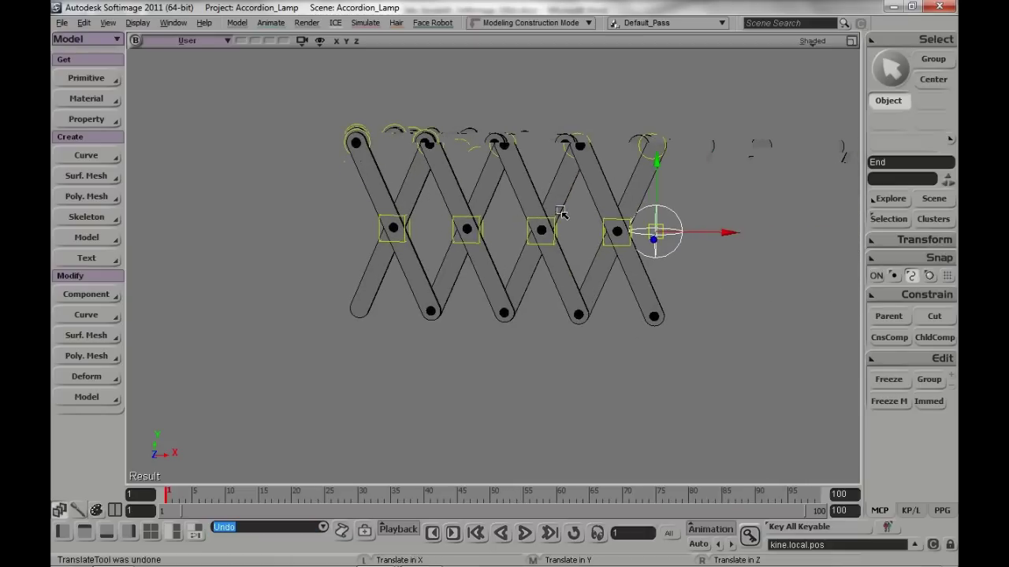
# Open the local transform properties of Arm2, the arm rising to the second upper joint.
pyautogui.press('s')
pyautogui.moveTo(560, 212); pyautogui.dragTo(493, 245, button='middle')
pyautogui.moveTo(493, 246); pyautogui.dragTo(484, 245)
pyautogui.press('space')
pyautogui.click(348, 142)
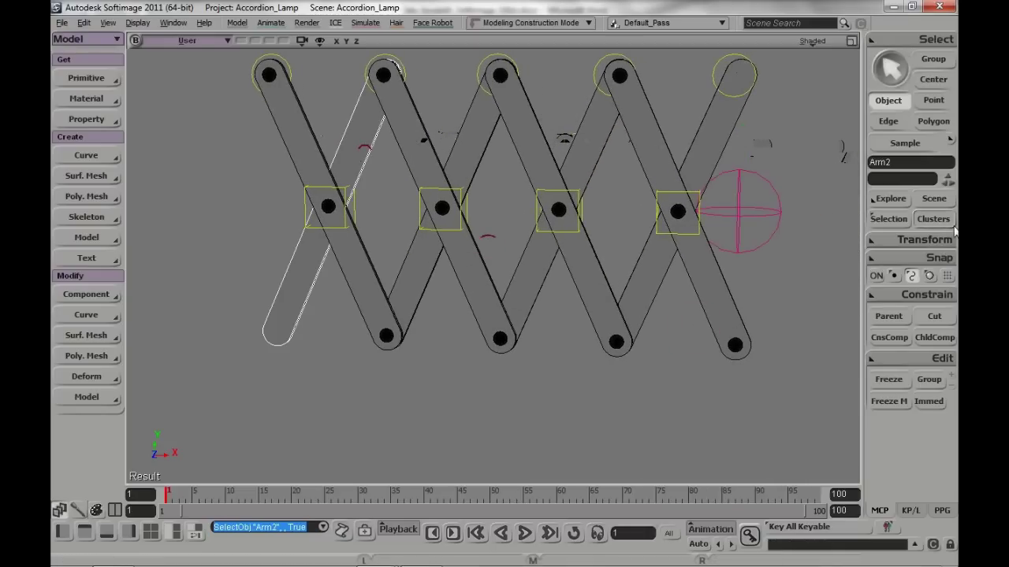
pyautogui.click(888, 218)
pyautogui.click(702, 279)
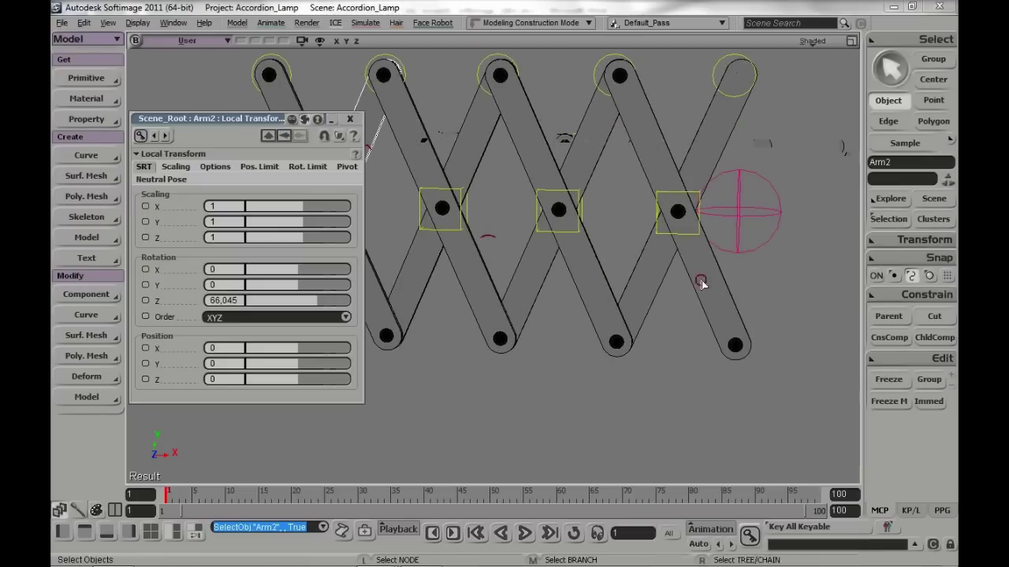
# Link Arm3's local Z rotation to Arm2's with the expression Arm2.kine.local.rotz, keeping Arm2's properties open.
pyautogui.press('s')
pyautogui.scroll(-1, 522, 215)
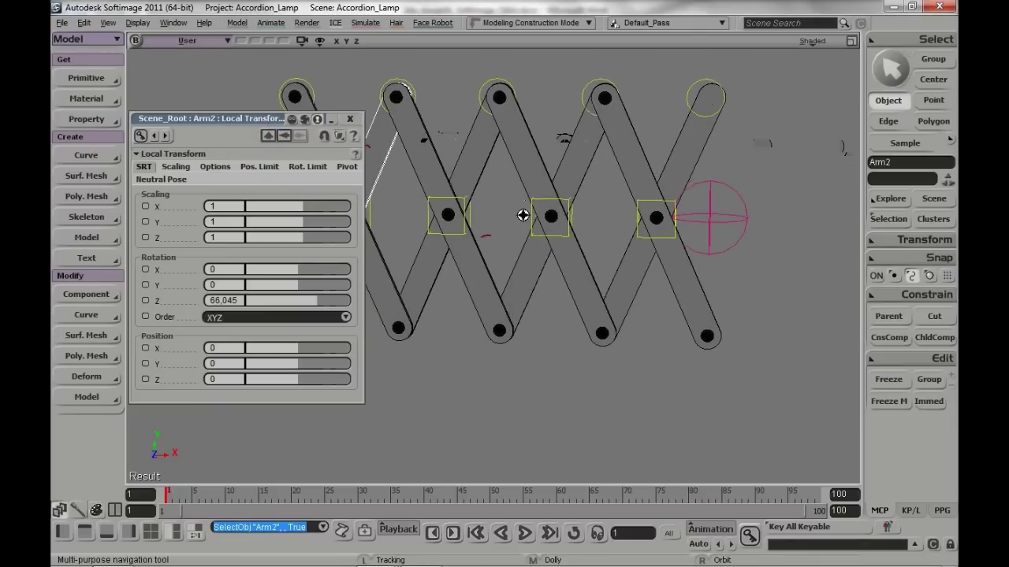
pyautogui.moveTo(523, 216); pyautogui.dragTo(563, 212)
pyautogui.click(525, 170)
pyautogui.click(891, 218)
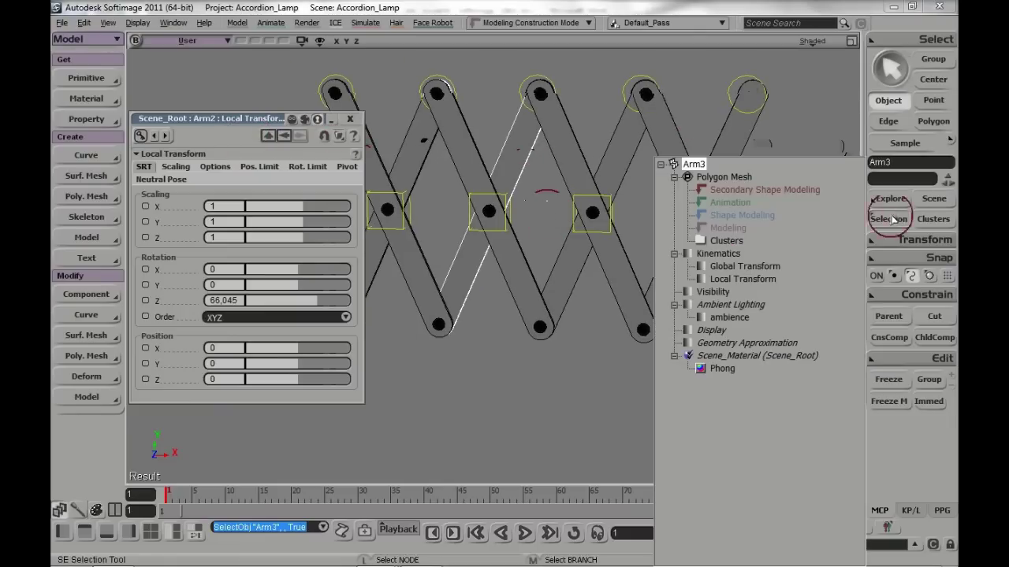
pyautogui.click(704, 281)
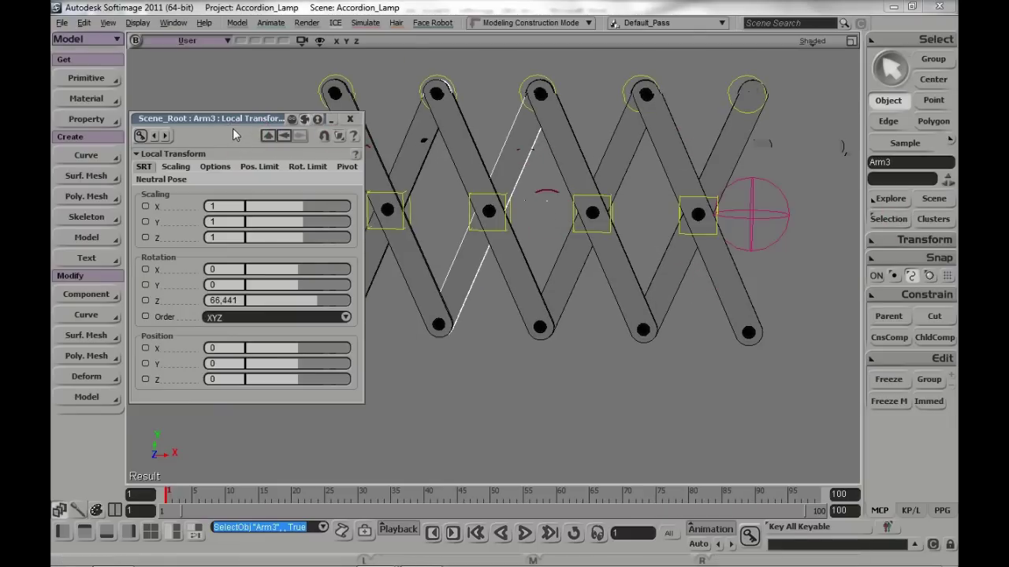
pyautogui.moveTo(237, 129); pyautogui.dragTo(499, 178)
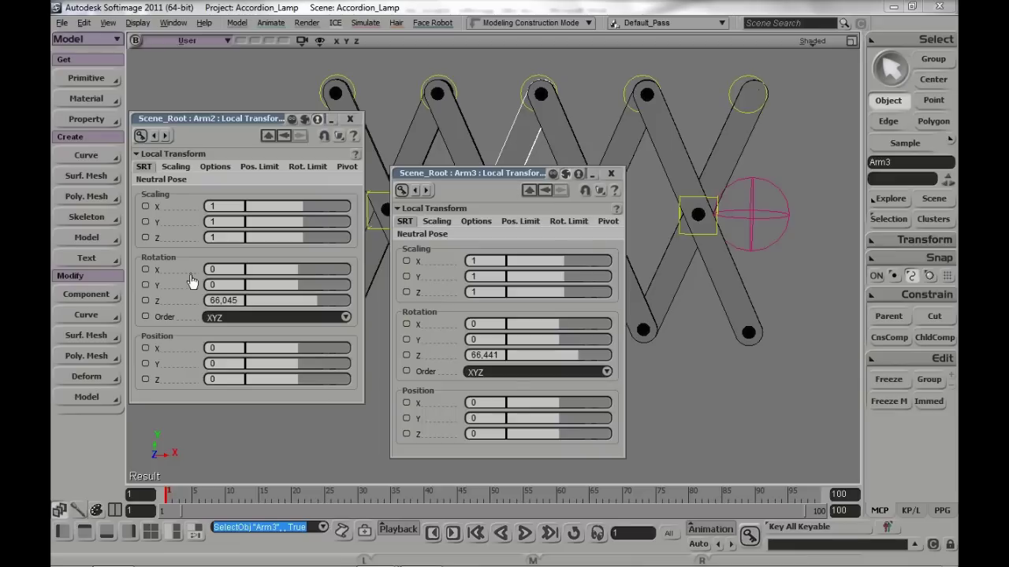
pyautogui.moveTo(147, 303); pyautogui.dragTo(408, 360)
pyautogui.click(535, 104)
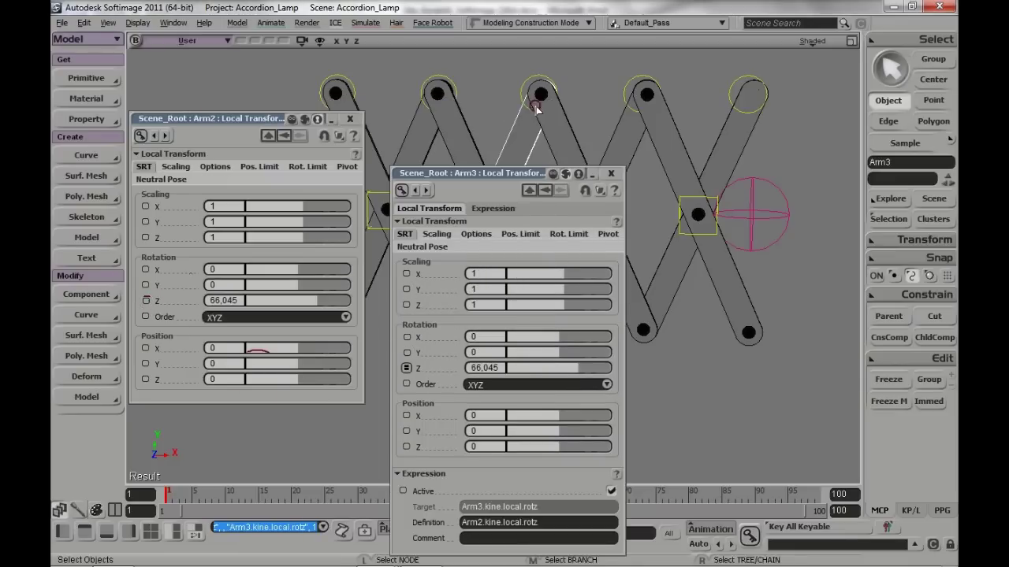
pyautogui.click(611, 173)
# Drive Arm5's local Z rotation with the expression Arm2.kine.local.rotz and close Arm5's transform properties.
pyautogui.click(616, 172)
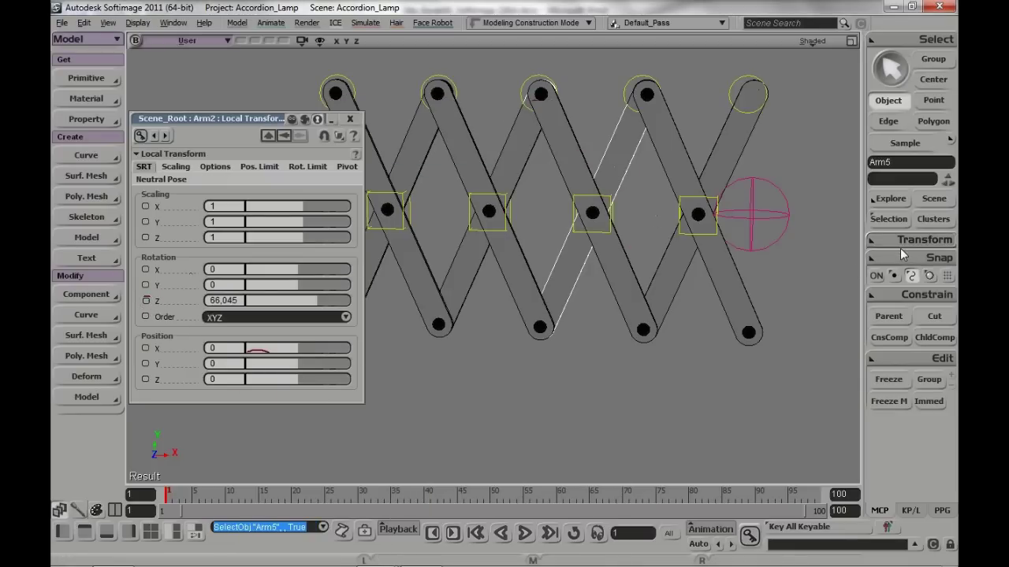
pyautogui.click(890, 220)
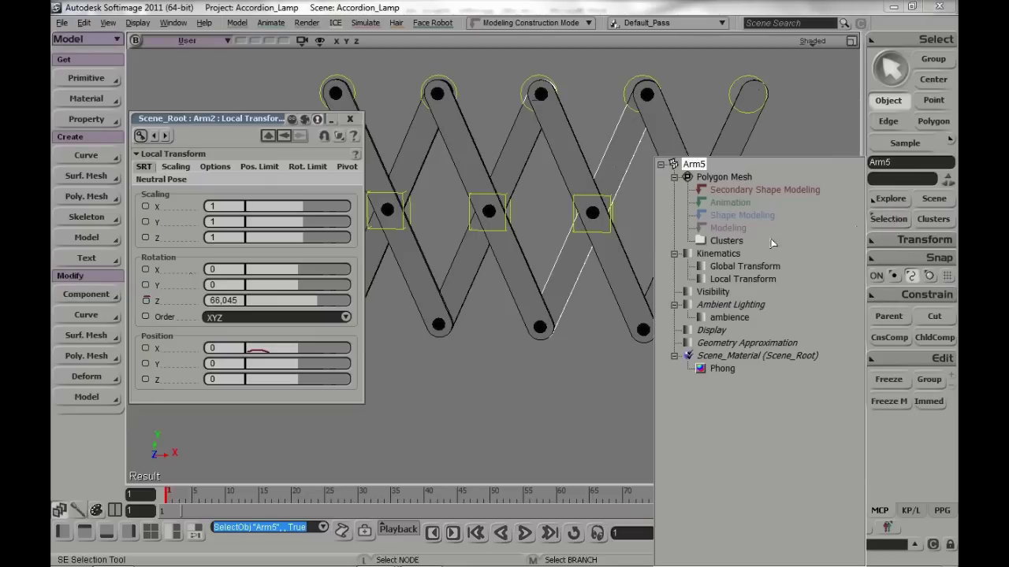
pyautogui.click(704, 282)
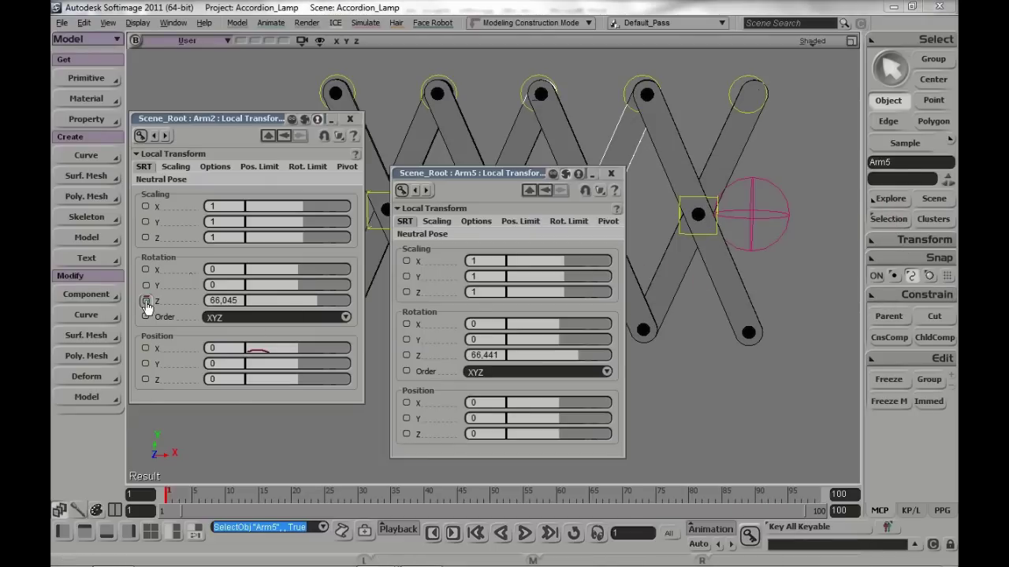
pyautogui.moveTo(146, 301); pyautogui.dragTo(346, 377)
pyautogui.moveTo(406, 356); pyautogui.dragTo(406, 356)
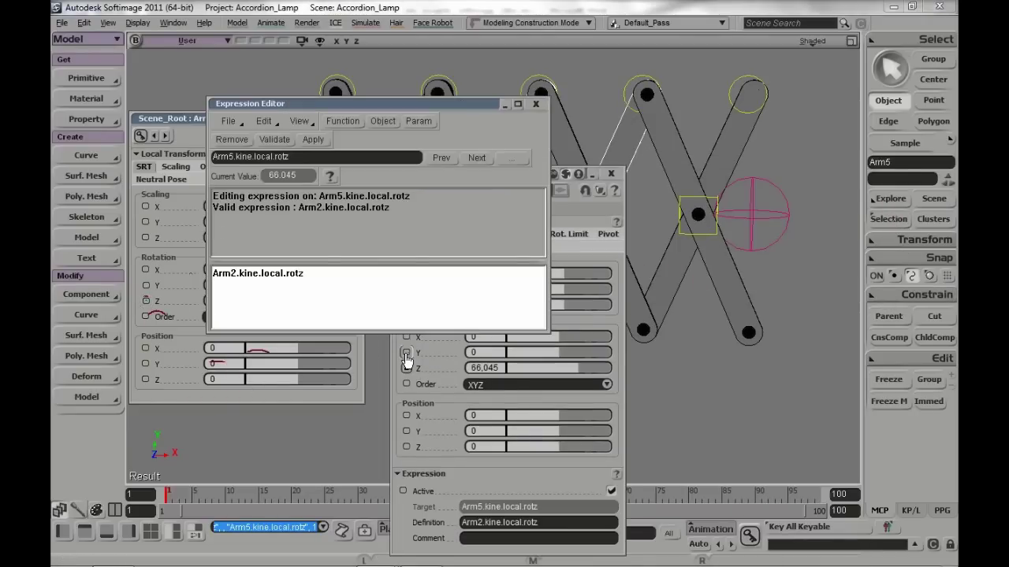
pyautogui.click(542, 107)
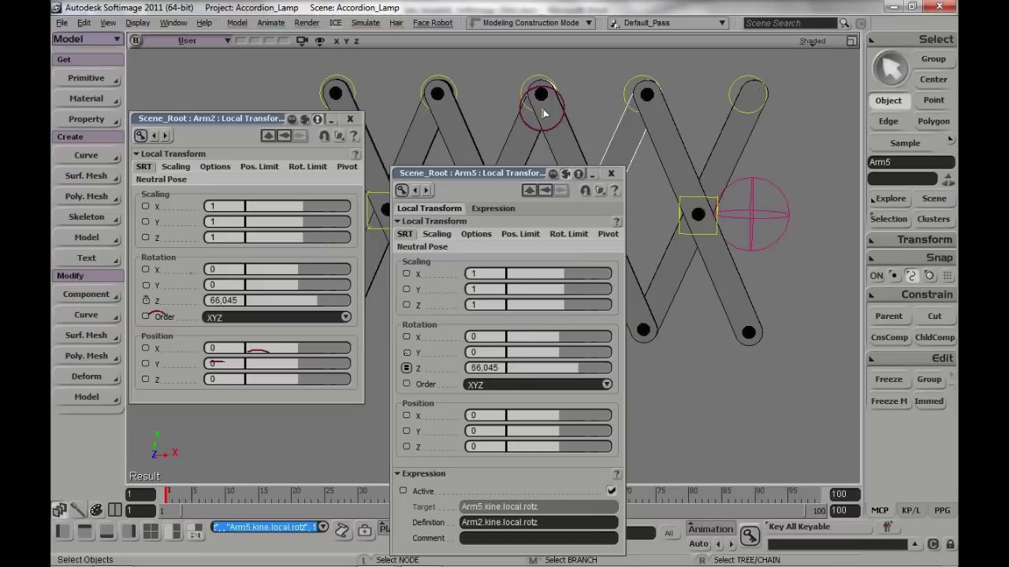
pyautogui.click(610, 173)
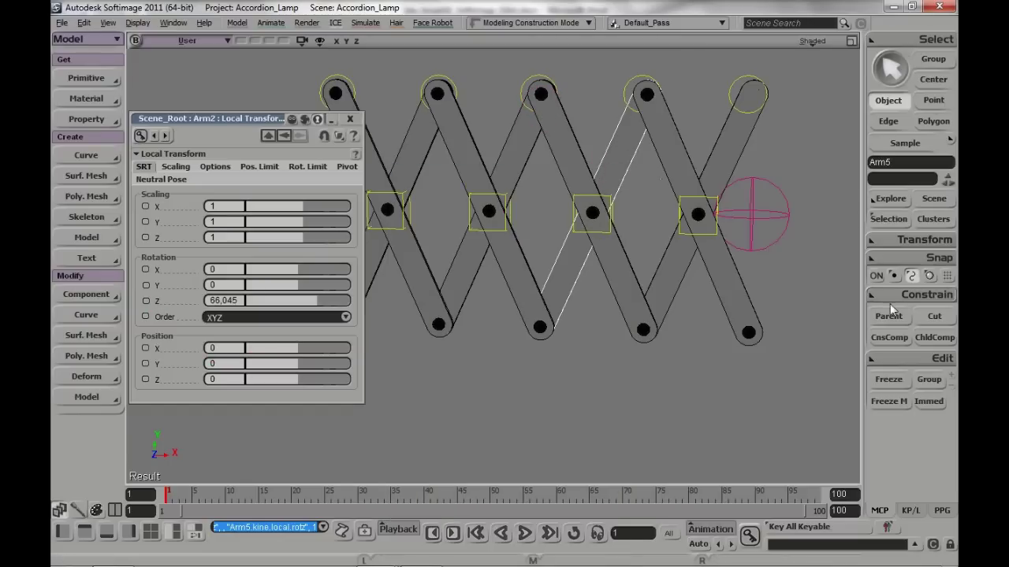
# Link Arm8's local Z rotation to Arm2's local Z rotation by expression, and close the Arm8 and Arm2 properties.
pyautogui.click(731, 142)
pyautogui.click(889, 219)
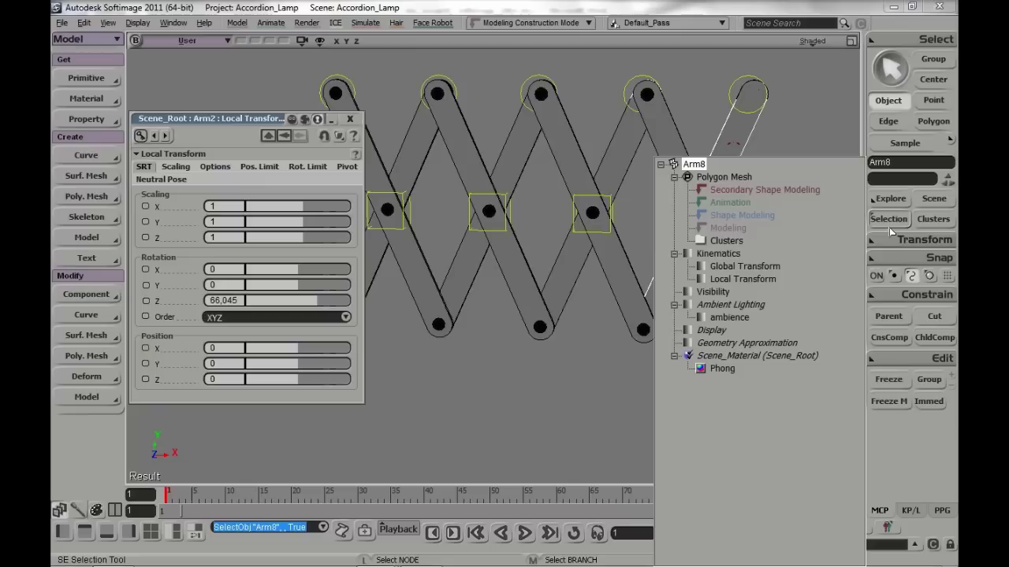
pyautogui.click(700, 280)
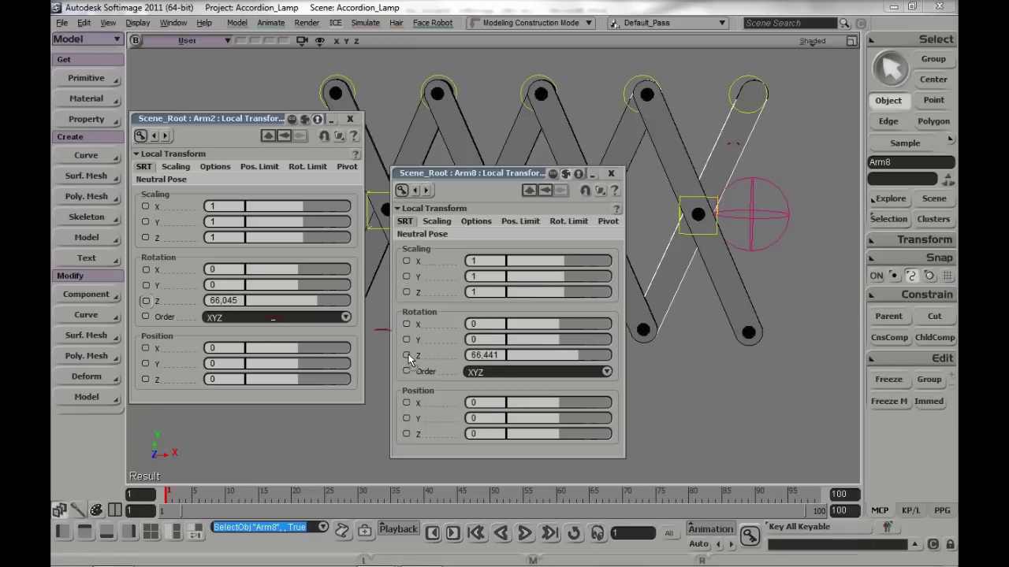
pyautogui.moveTo(408, 359); pyautogui.dragTo(407, 356)
pyautogui.click(537, 104)
pyautogui.click(610, 174)
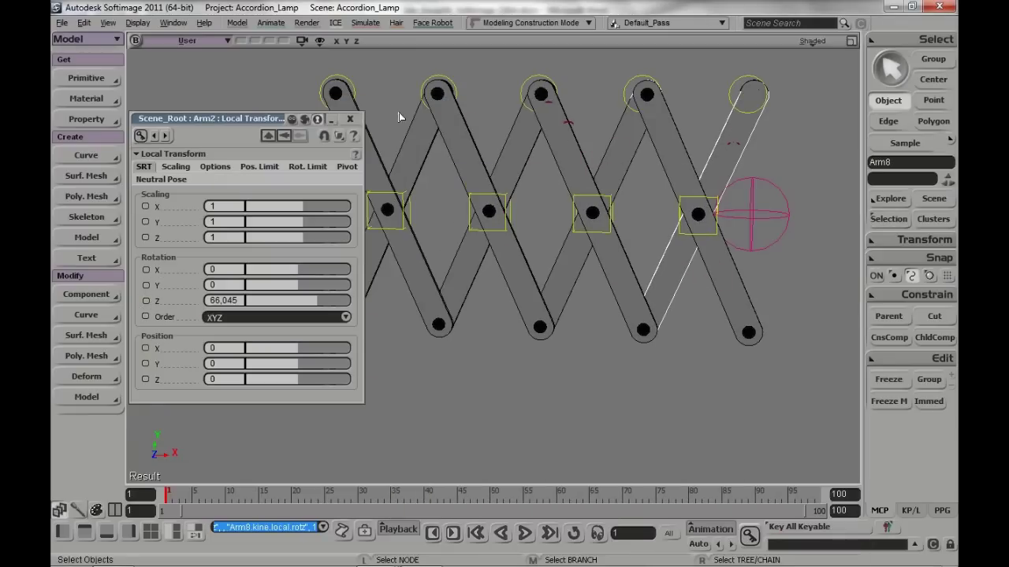
pyautogui.click(350, 119)
# Move the End control outward along X to stretch the lamp and inspect how all the arms follow.
pyautogui.press('s')
pyautogui.moveTo(630, 276); pyautogui.dragTo(665, 234, button='middle')
pyautogui.moveTo(665, 234); pyautogui.dragTo(623, 218)
pyautogui.press('space')
pyautogui.click(679, 190)
pyautogui.press('v')
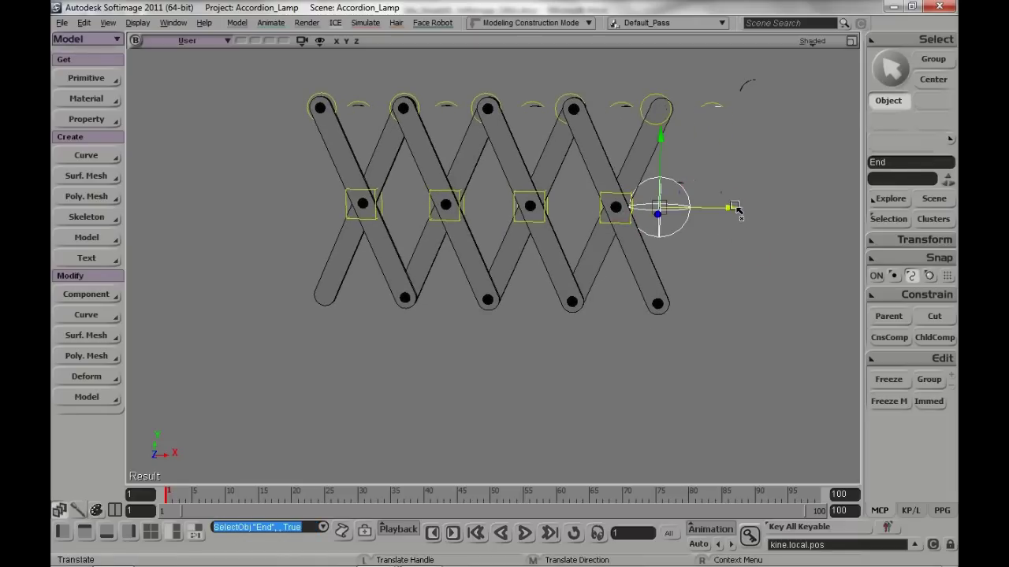
pyautogui.moveTo(733, 208); pyautogui.dragTo(928, 272)
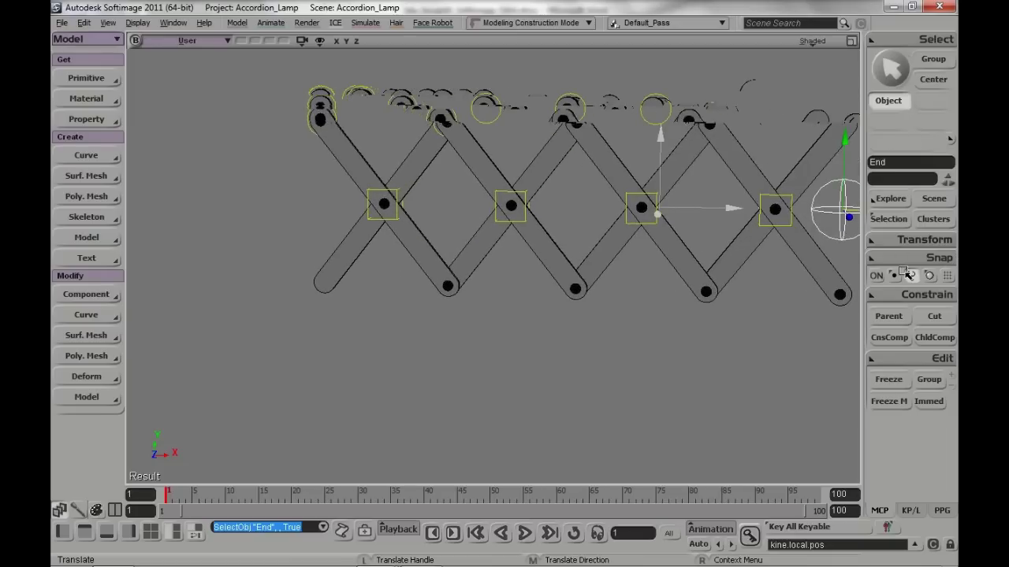
pyautogui.press('s')
pyautogui.moveTo(604, 340); pyautogui.dragTo(597, 326, button='middle')
pyautogui.moveTo(596, 326); pyautogui.dragTo(552, 324)
pyautogui.scroll(3, 552, 323)
pyautogui.press('space')
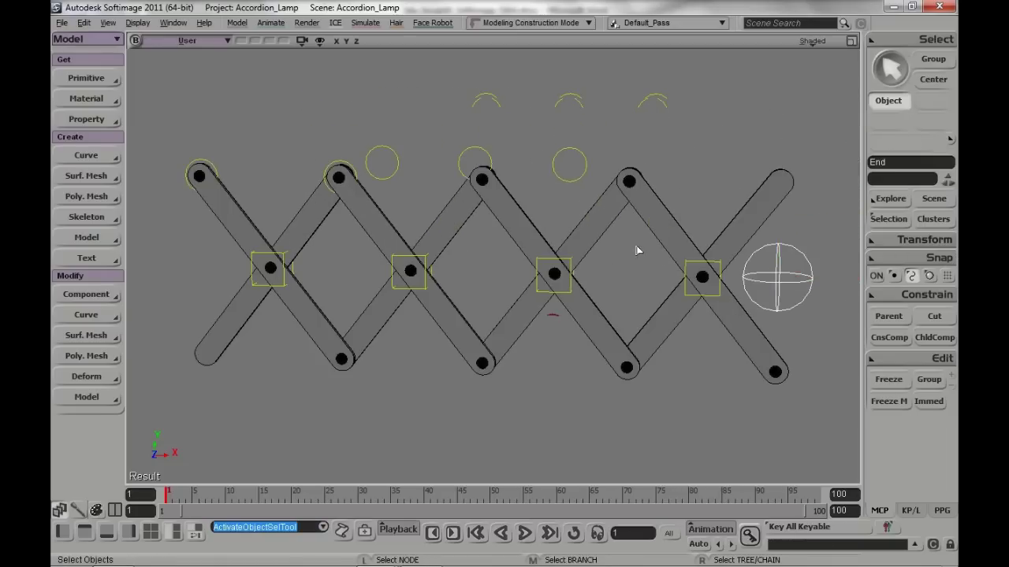